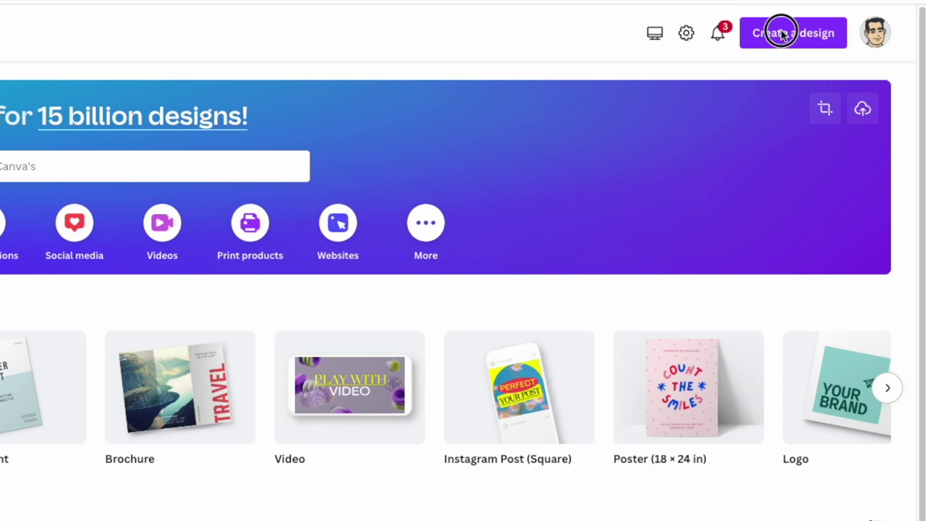
# Step: Create a new custom-size design at 4500 × 5400 px
pyautogui.click(781, 34)
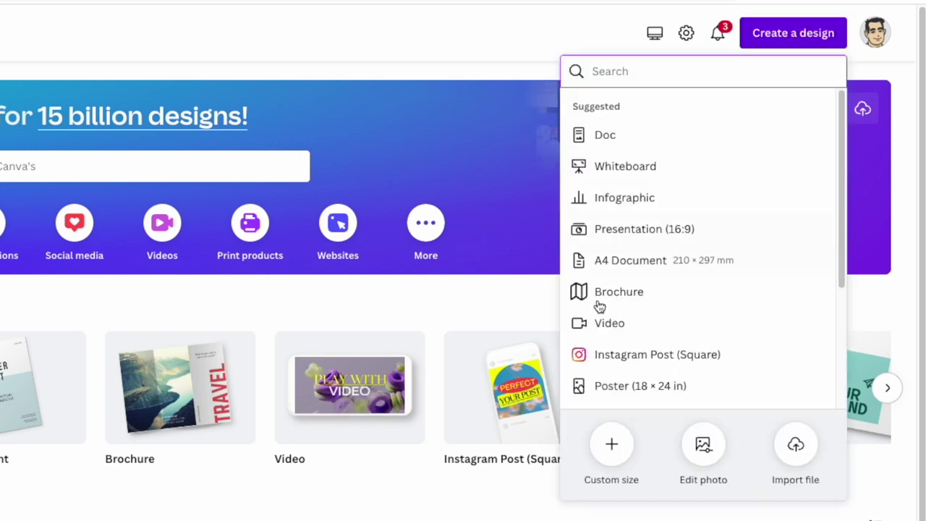
pyautogui.click(611, 447)
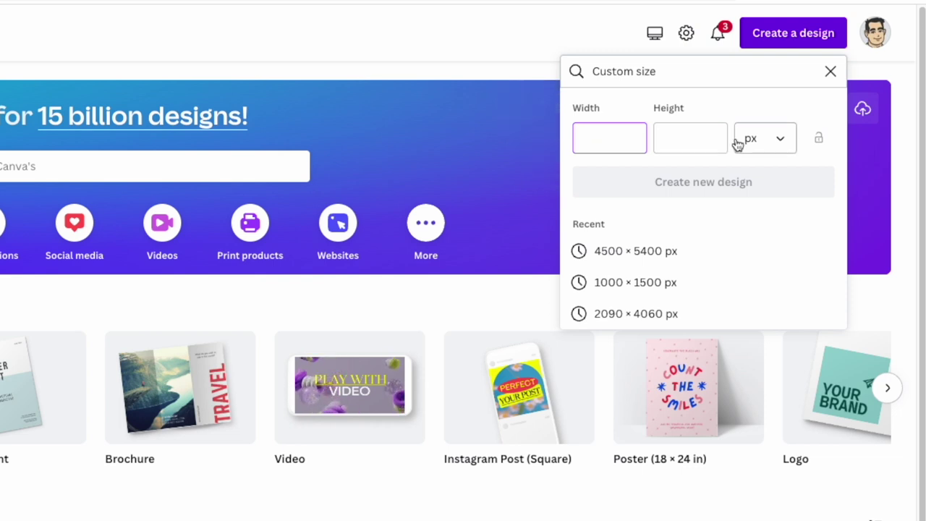
pyautogui.click(652, 251)
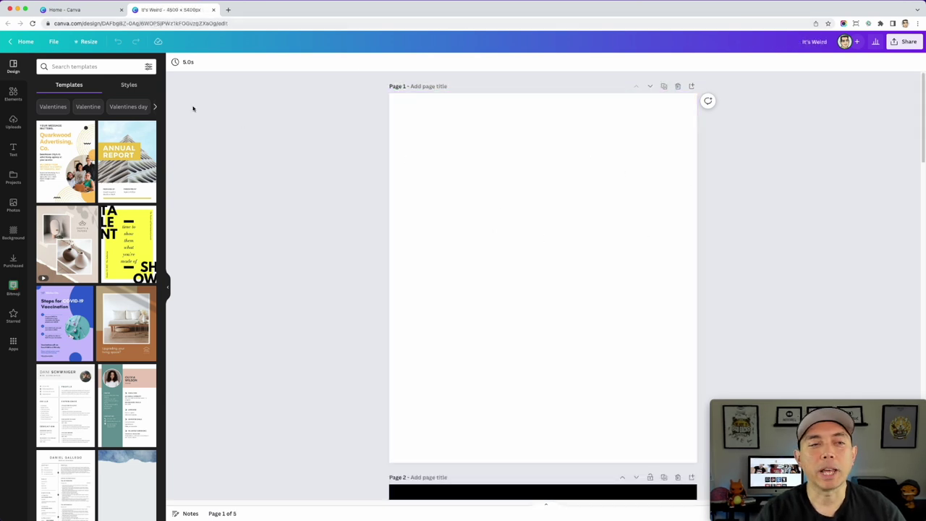
# Step: Add a square shape to page 1 and reshape it into a wide, short rectangle near the top of the page
pyautogui.click(13, 93)
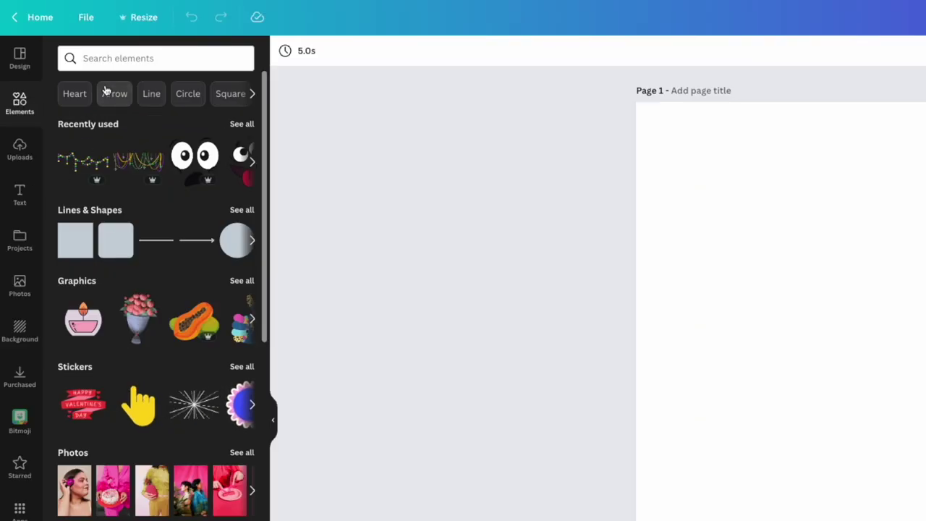
pyautogui.click(117, 58)
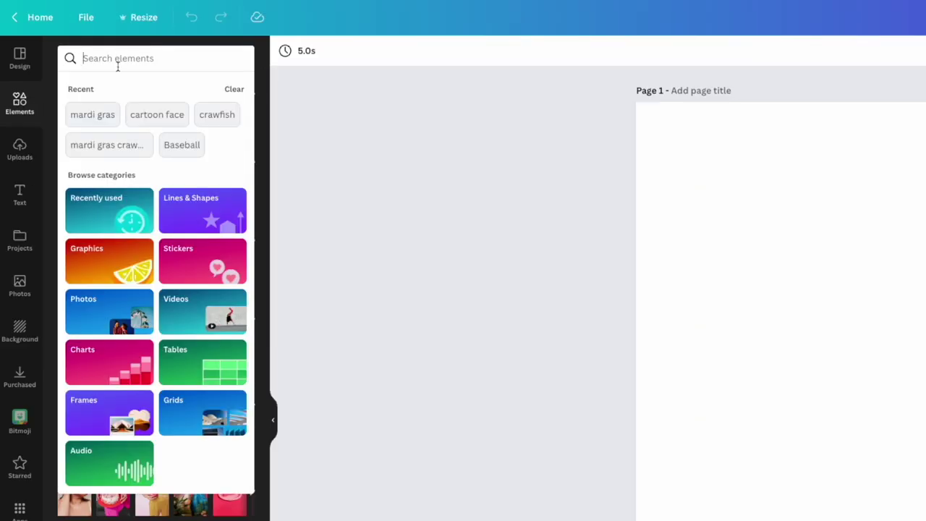
pyautogui.click(390, 140)
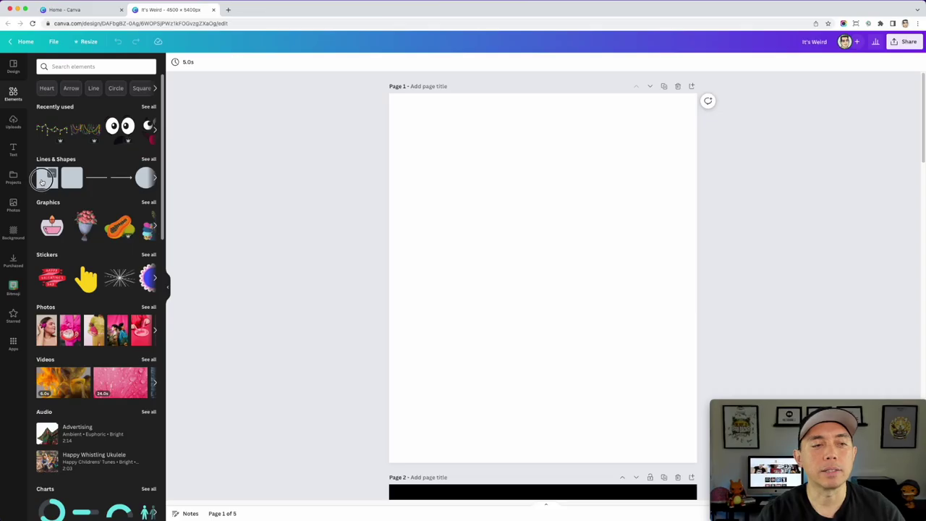
pyautogui.click(72, 242)
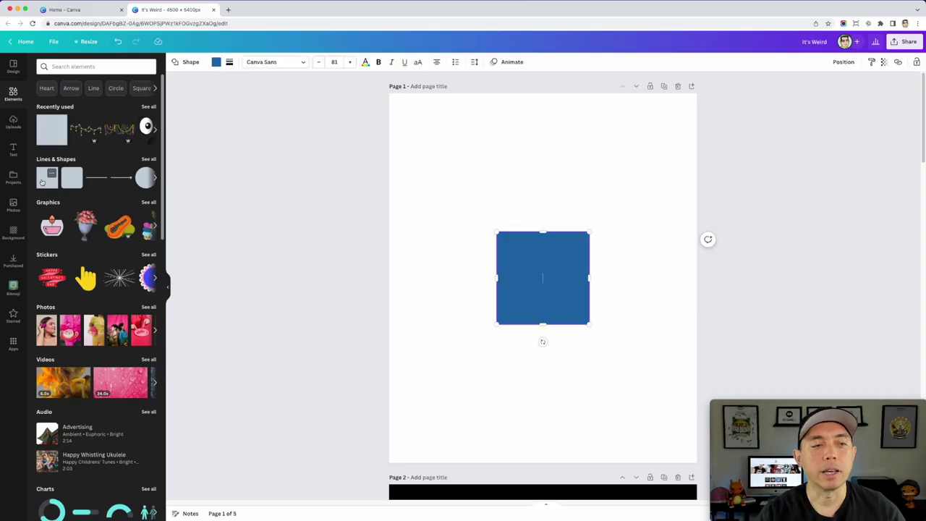
pyautogui.moveTo(564, 263); pyautogui.dragTo(689, 153)
pyautogui.moveTo(544, 211); pyautogui.dragTo(530, 149)
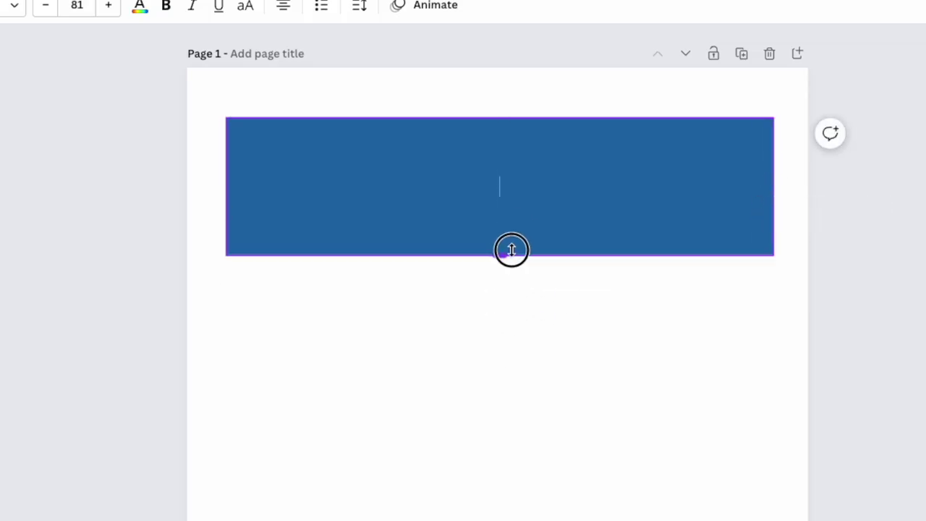
pyautogui.moveTo(471, 181); pyautogui.dragTo(472, 180)
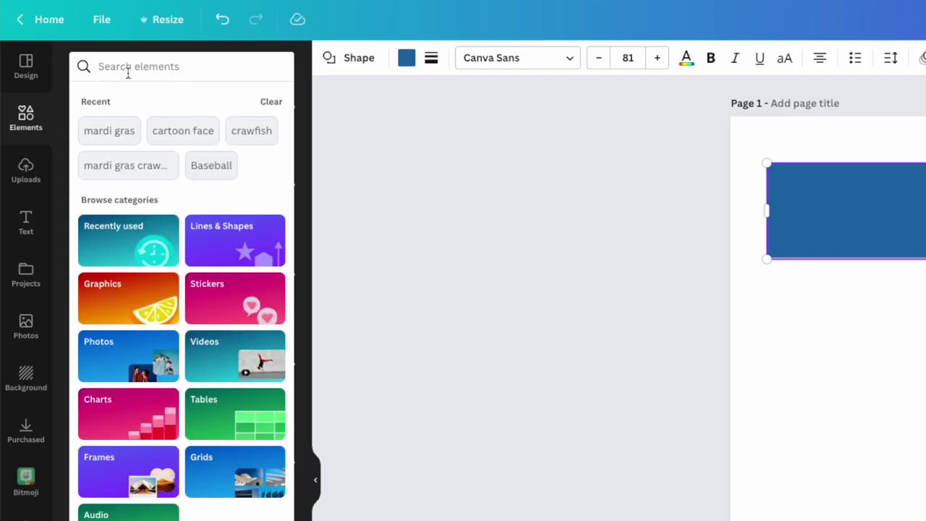
# Step: Search the elements for "distressed rectangle" and show only graphics
pyautogui.write('distre')
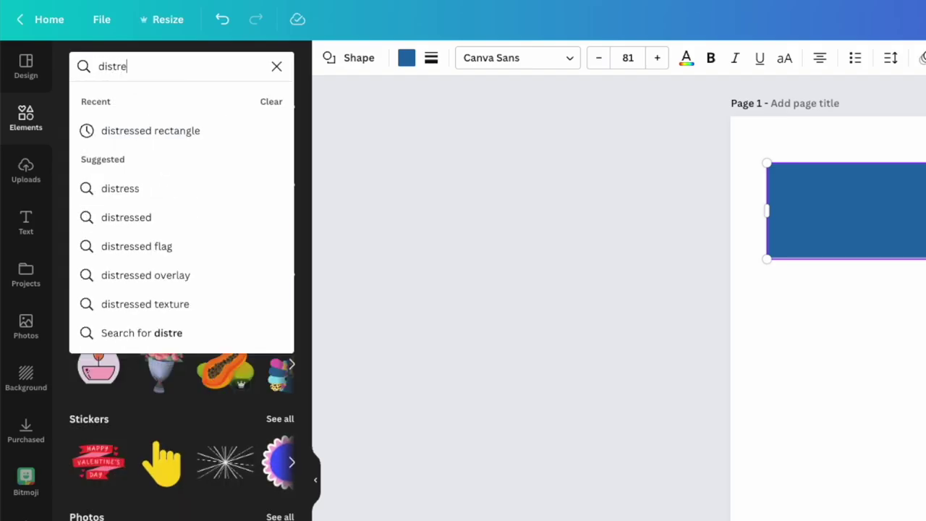
pyautogui.write('ssed r')
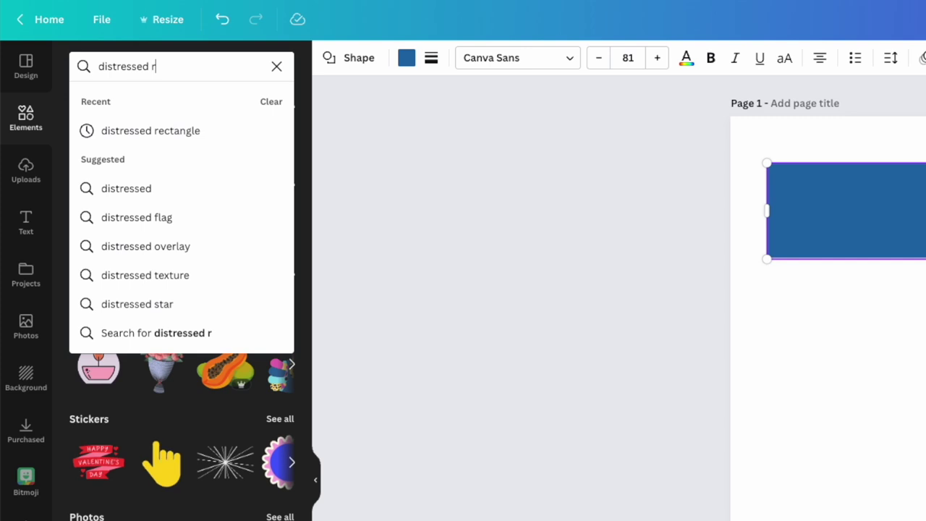
pyautogui.write('ectangle')
pyautogui.press('Return')
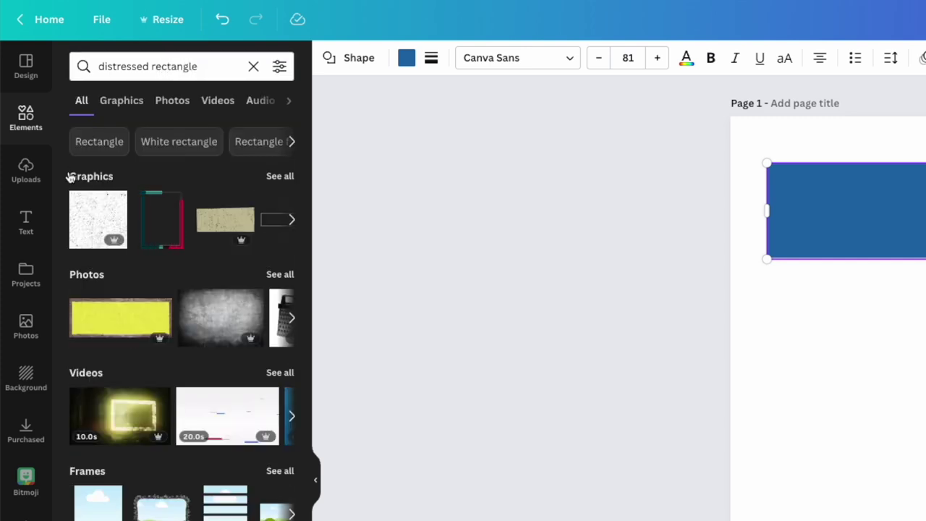
pyautogui.click(122, 100)
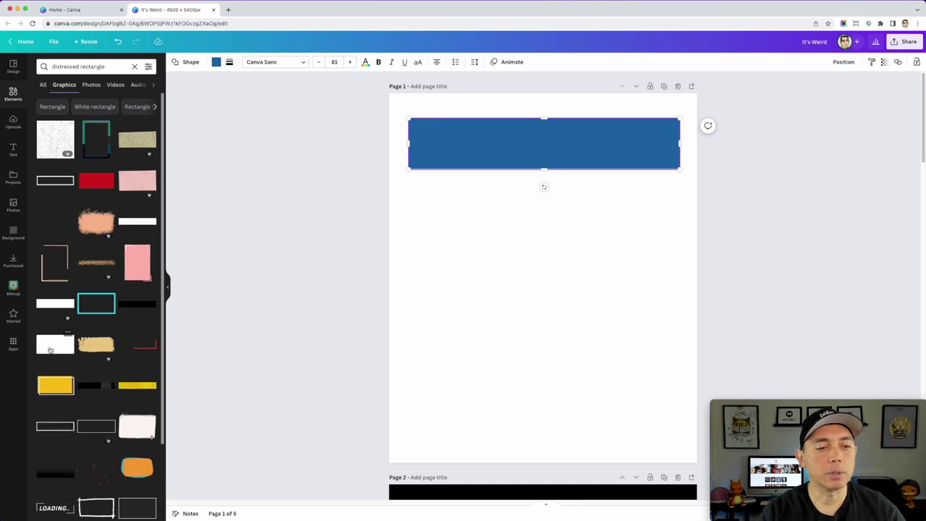
# Step: Discard a trial white rectangle graphic and place the khaki speckled rectangle below the blue one, enlarged to about the same width
pyautogui.moveTo(49, 350); pyautogui.dragTo(466, 209)
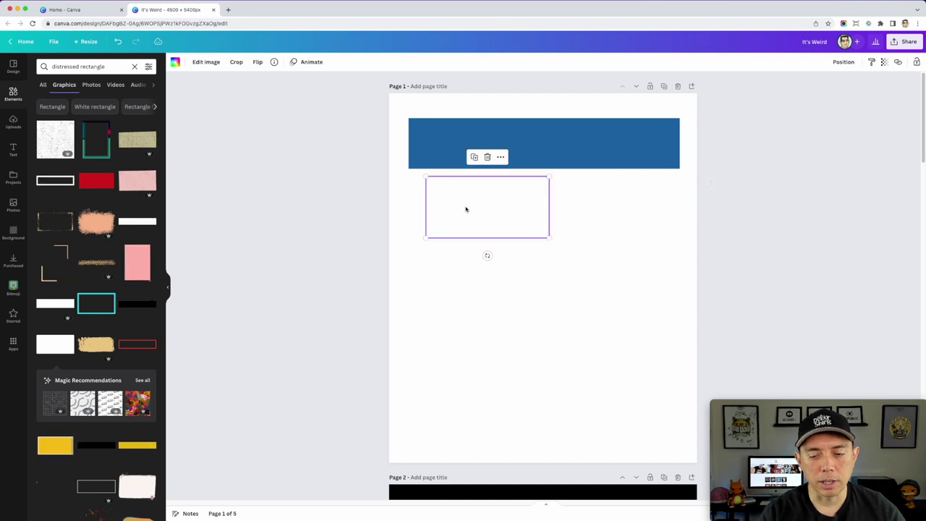
pyautogui.press('Delete')
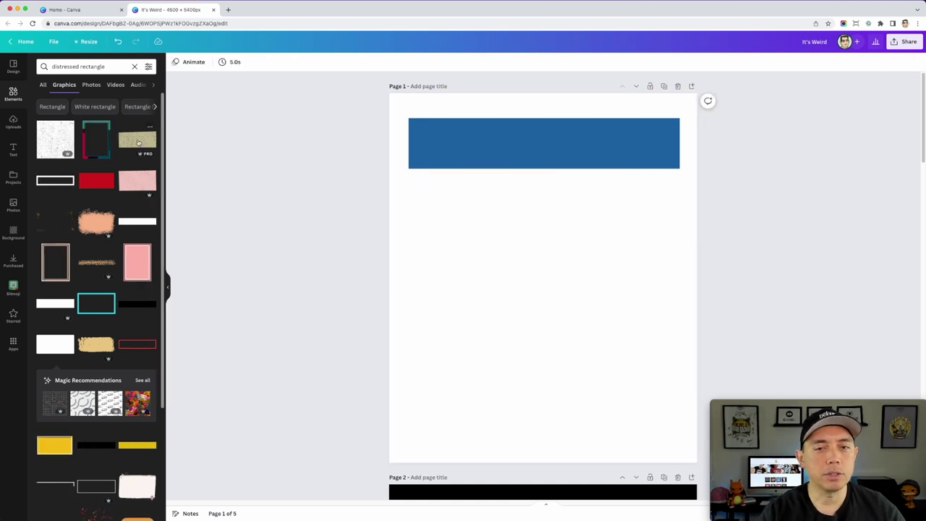
pyautogui.click(136, 139)
pyautogui.moveTo(492, 257); pyautogui.dragTo(470, 203)
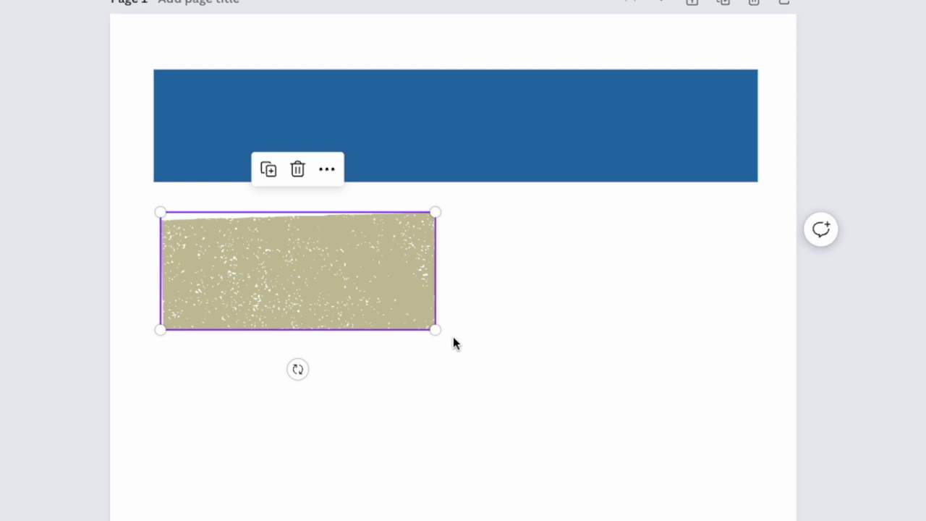
pyautogui.moveTo(435, 329); pyautogui.dragTo(760, 445)
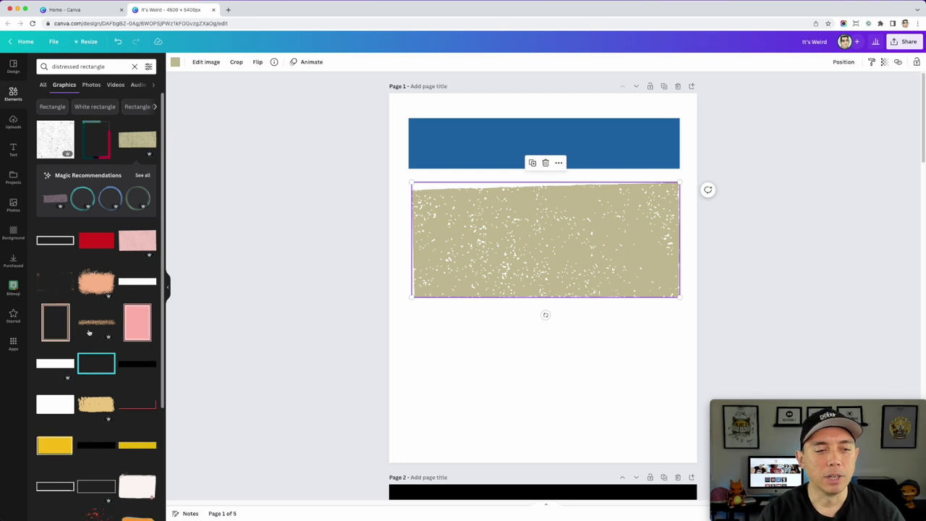
# Step: Filter the distressed rectangle graphics to Free and Static ones
pyautogui.click(148, 66)
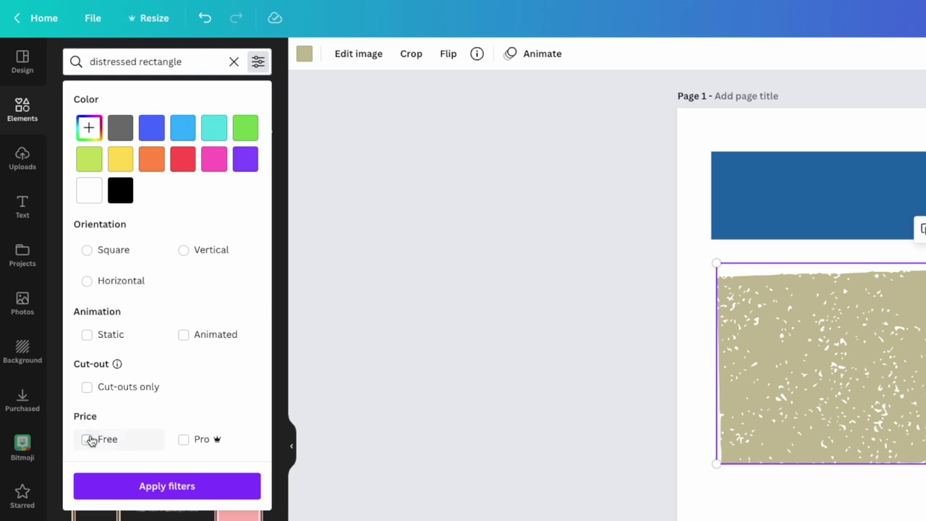
pyautogui.click(55, 281)
pyautogui.click(181, 486)
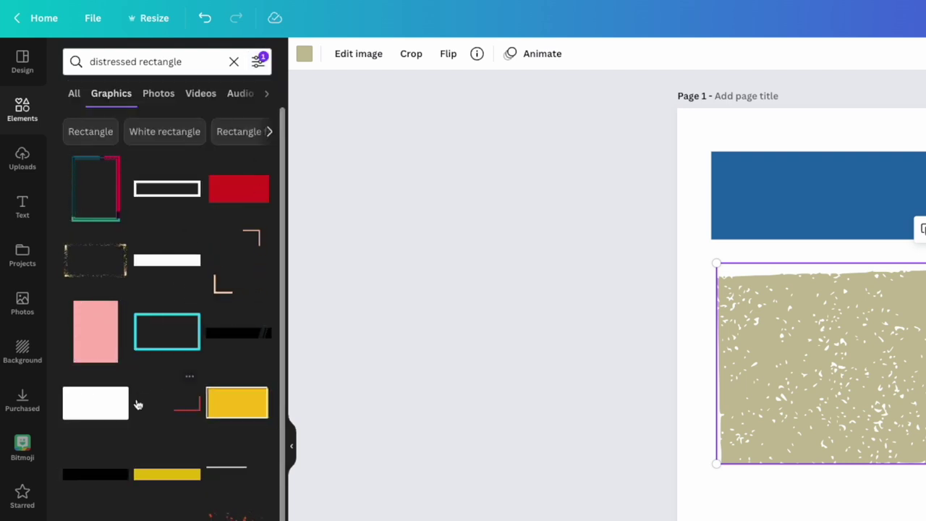
pyautogui.click(259, 62)
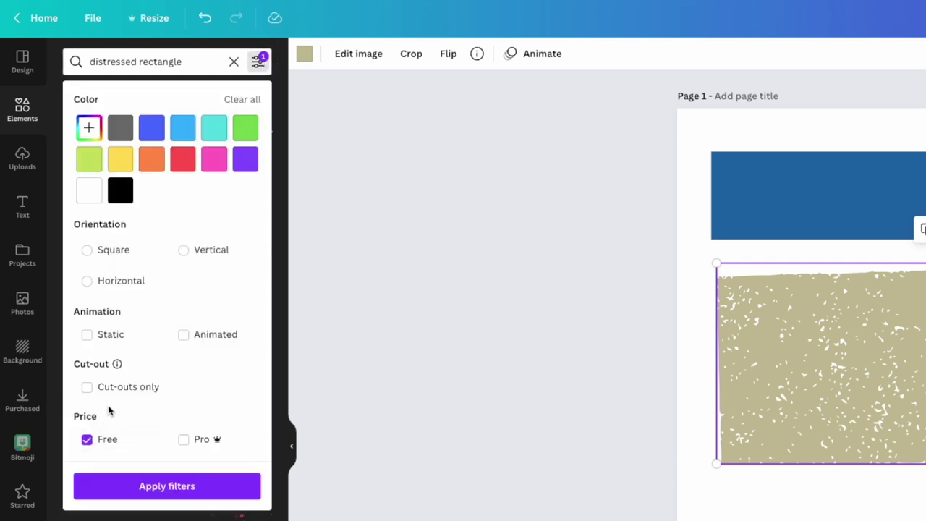
pyautogui.click(86, 335)
pyautogui.click(257, 63)
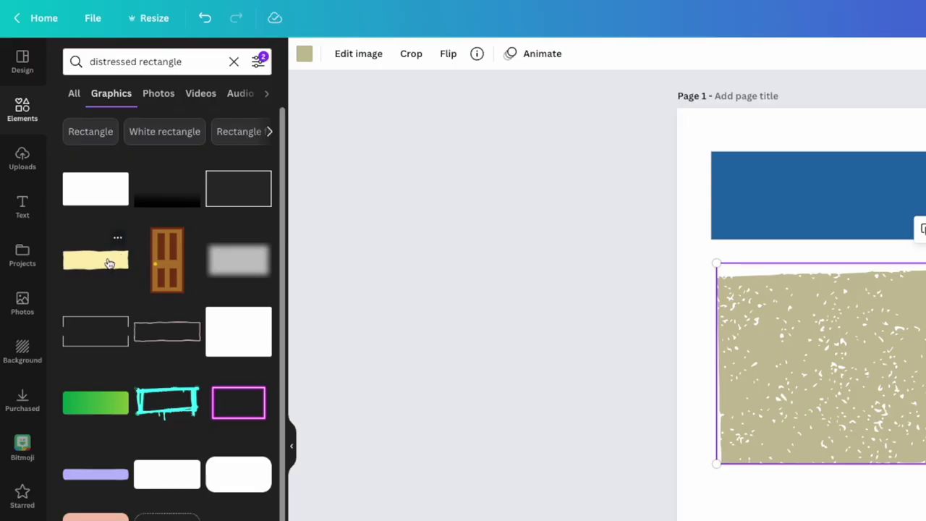
# Step: Try the pale yellow rectangle graphic below the khaki one, delete it, and browse the remaining free graphics
pyautogui.click(109, 262)
pyautogui.moveTo(542, 281); pyautogui.dragTo(492, 335)
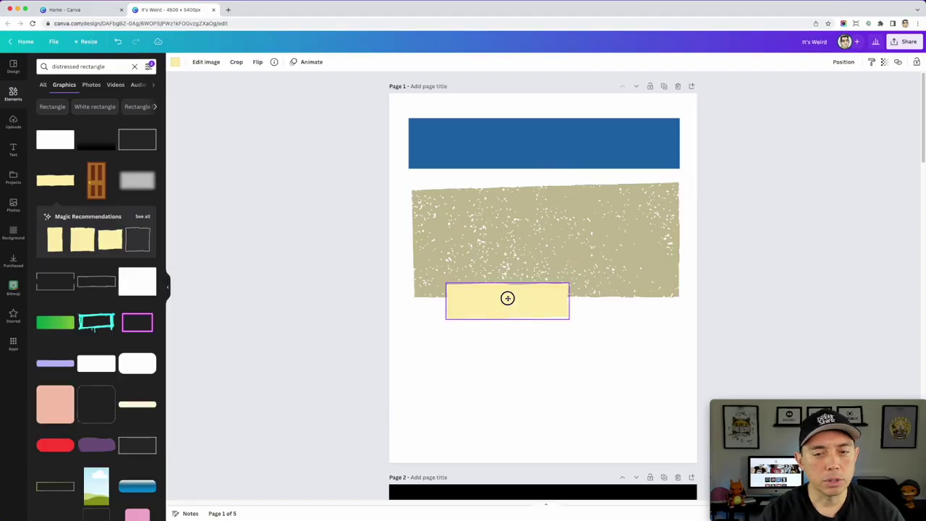
pyautogui.scroll(-2, 95, 387)
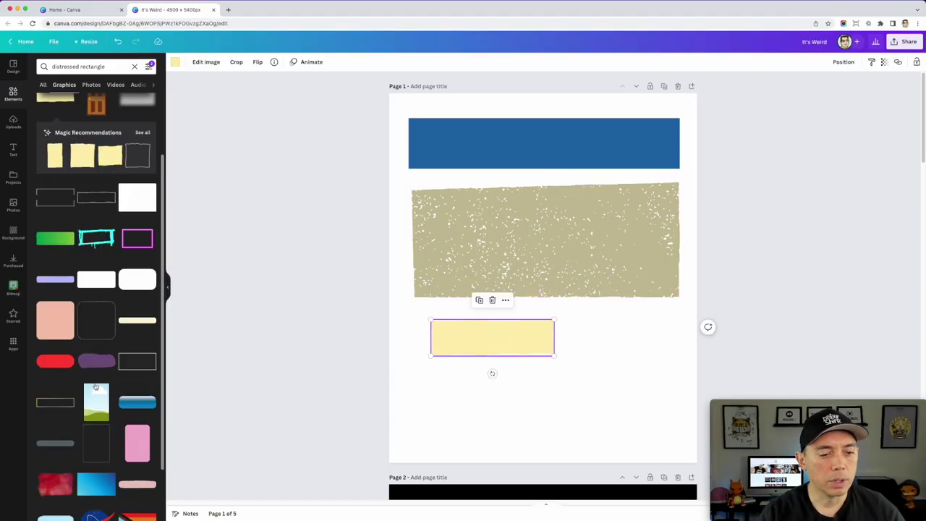
pyautogui.scroll(-5, 95, 387)
pyautogui.press('Delete')
pyautogui.scroll(-5, 96, 350)
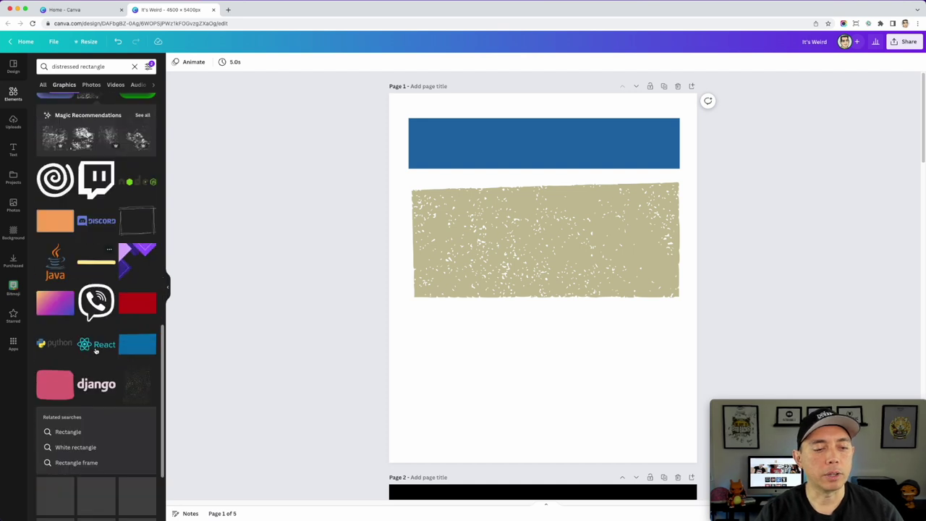
pyautogui.scroll(3, 96, 350)
# Step: Crop the khaki distressed rectangle on all sides into a straight-edged, wide strip
pyautogui.click(558, 246)
pyautogui.click(574, 221)
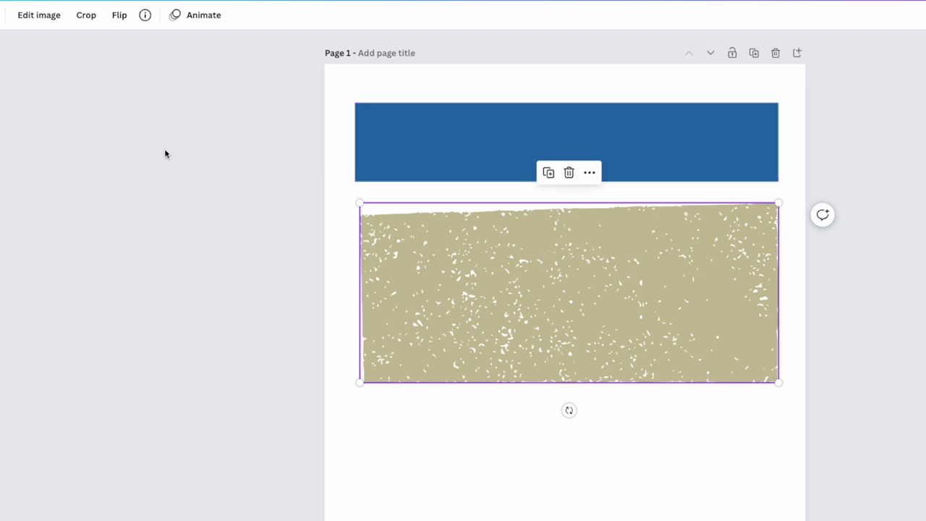
pyautogui.click(86, 15)
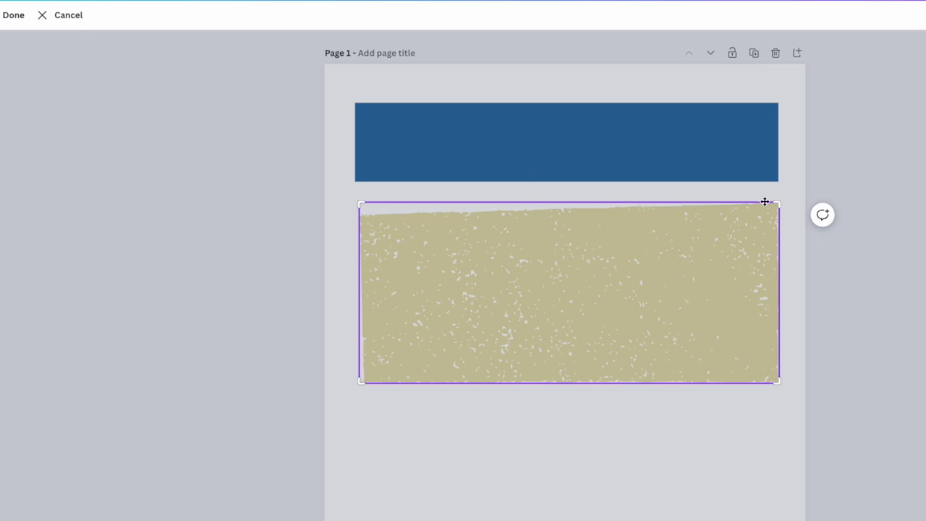
pyautogui.moveTo(776, 205); pyautogui.dragTo(773, 223)
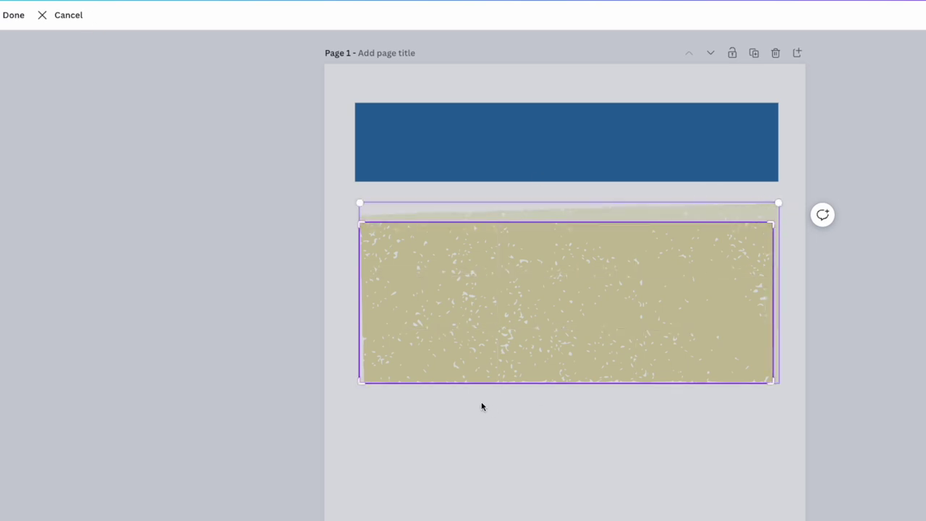
pyautogui.moveTo(359, 384); pyautogui.dragTo(367, 355)
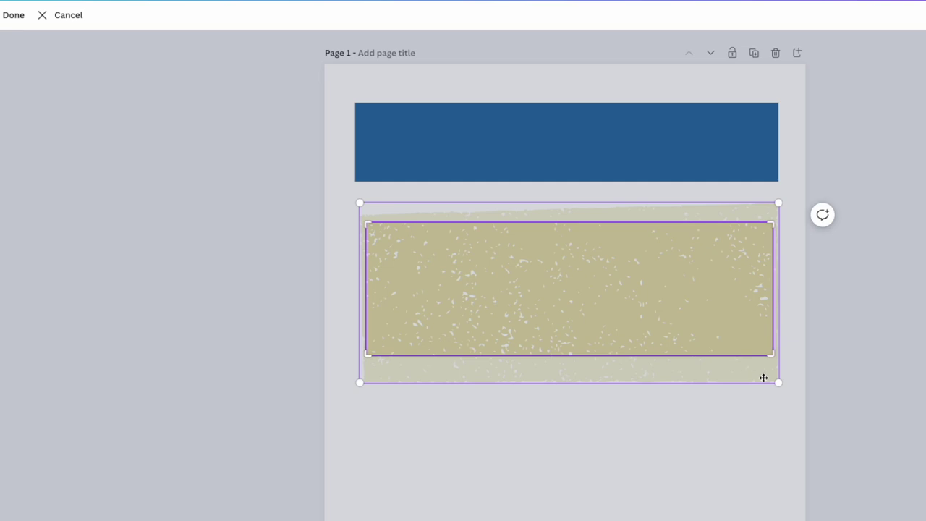
pyautogui.moveTo(771, 353); pyautogui.dragTo(775, 317)
pyautogui.click(655, 427)
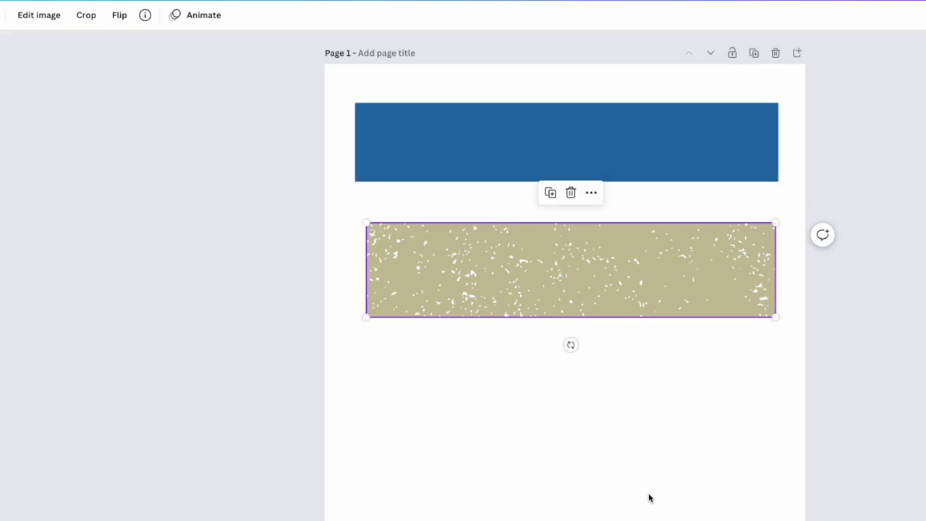
# Step: Align the khaki strip with the blue rectangle's left edge and enlarge it to the same width
pyautogui.moveTo(571, 304)
pyautogui.mouseDown()
pyautogui.moveTo(555, 271)
pyautogui.moveTo(557, 312)
pyautogui.moveTo(566, 309)
pyautogui.mouseUp()
pyautogui.moveTo(513, 271); pyautogui.dragTo(502, 240)
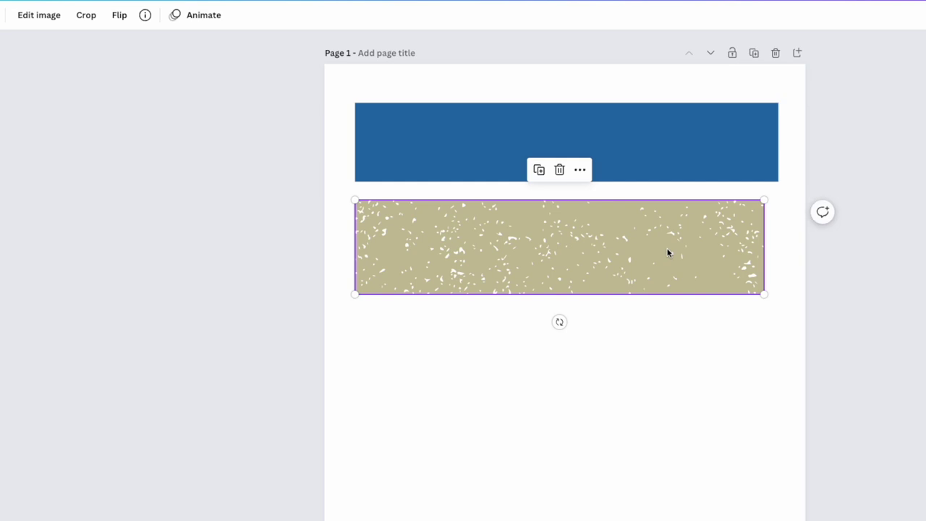
pyautogui.moveTo(766, 294); pyautogui.dragTo(779, 297)
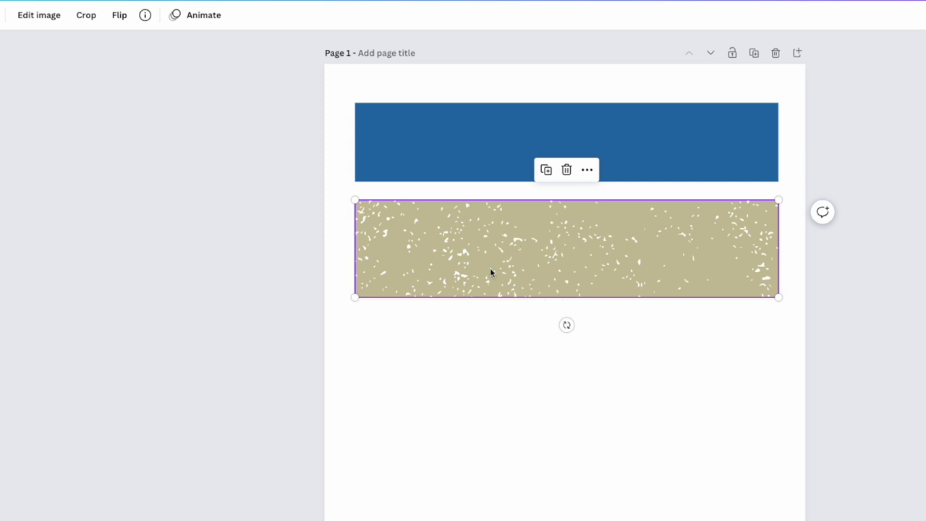
# Step: Crop the khaki strip's lower edge slightly higher to bring its height closer to the blue rectangle's
pyautogui.click(87, 15)
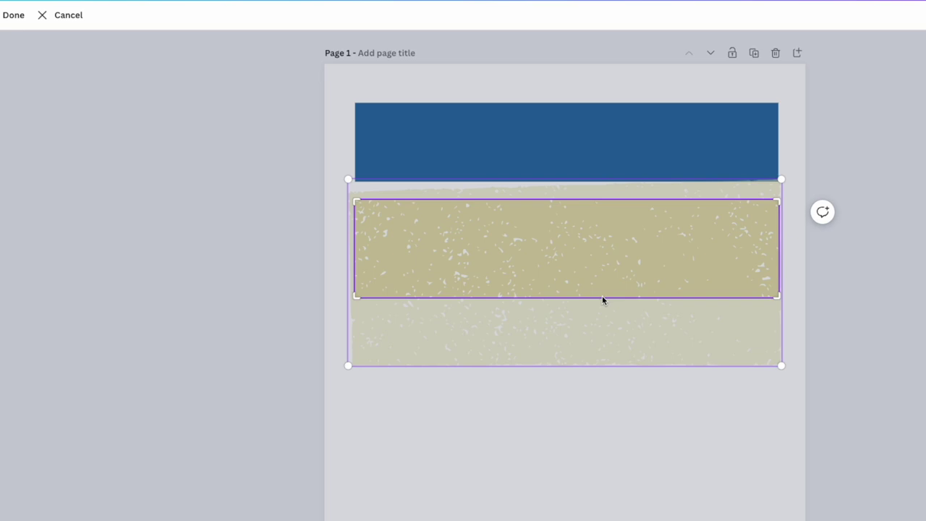
pyautogui.moveTo(358, 295)
pyautogui.mouseDown()
pyautogui.moveTo(355, 275)
pyautogui.moveTo(354, 285)
pyautogui.mouseUp()
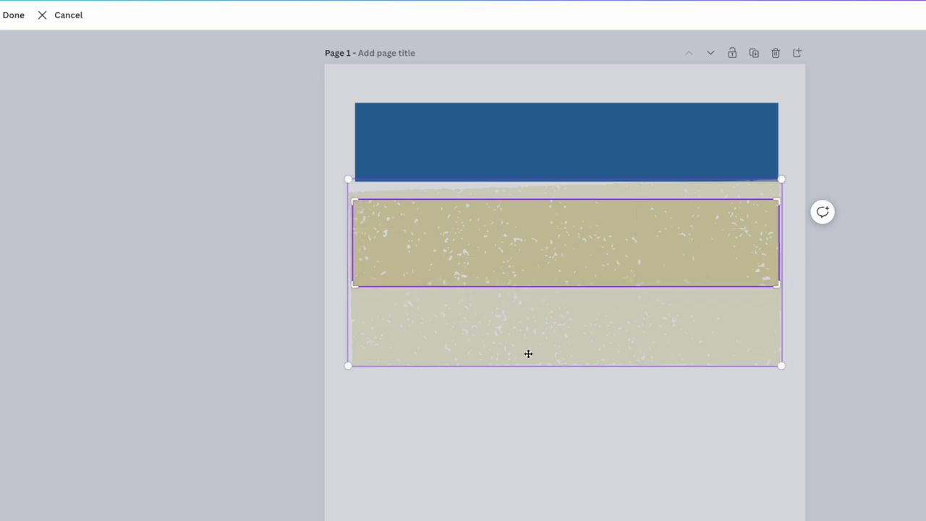
pyautogui.click(589, 444)
# Step: Delete the blue rectangle and move the khaki distressed strip up into its place
pyautogui.click(440, 129)
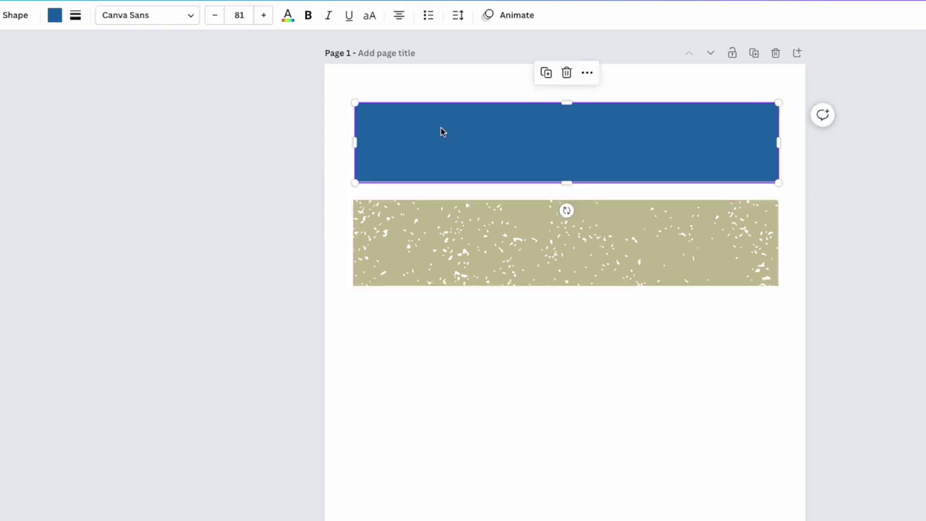
pyautogui.press('Delete')
pyautogui.click(486, 252)
pyautogui.moveTo(486, 252); pyautogui.dragTo(483, 158)
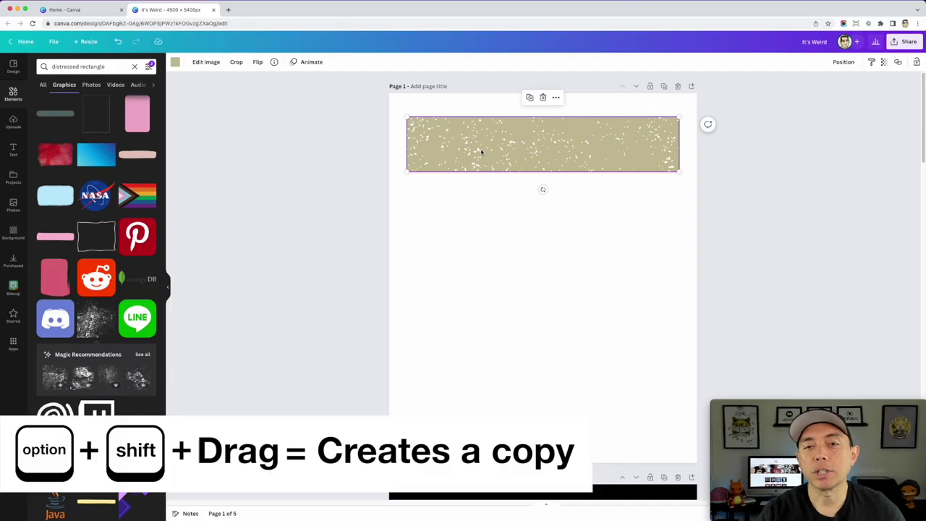
# Step: Copy the khaki distressed strip downward four times to form a column of five evenly spaced strips
pyautogui.moveTo(481, 150); pyautogui.dragTo(486, 210)
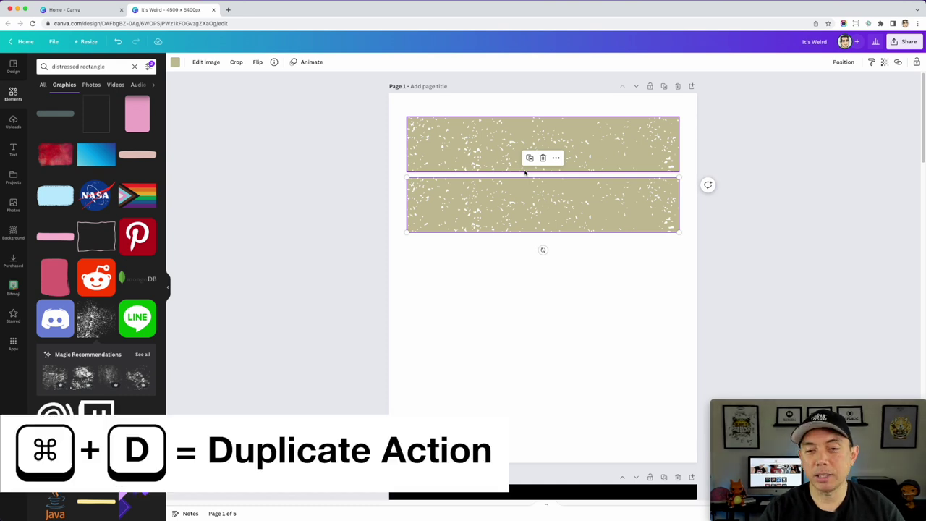
pyautogui.press('super+d')
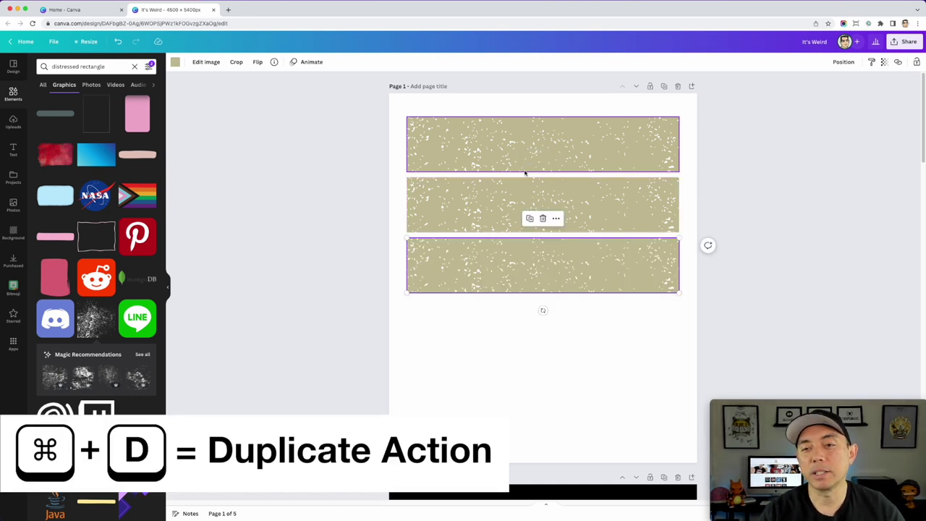
pyautogui.press('super+d')
pyautogui.press('super+d')
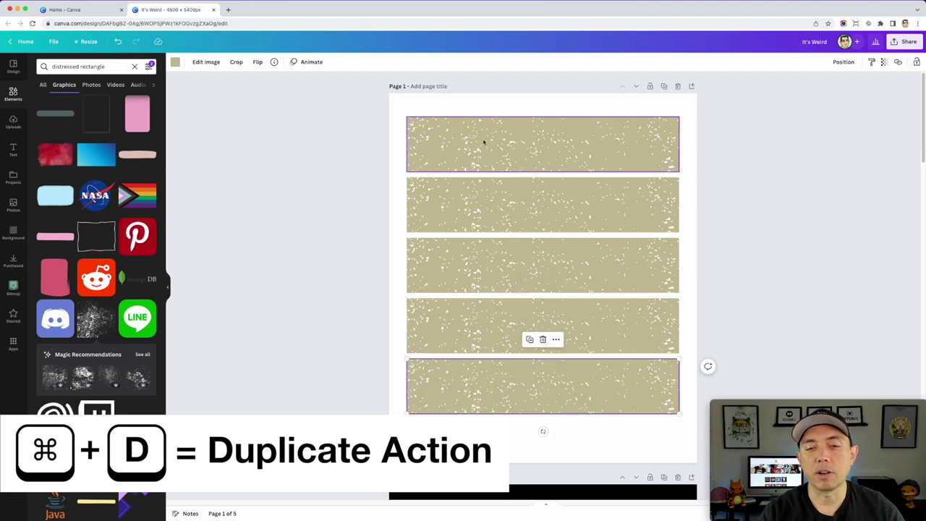
# Step: Set the background of page 1 to black
pyautogui.click(370, 130)
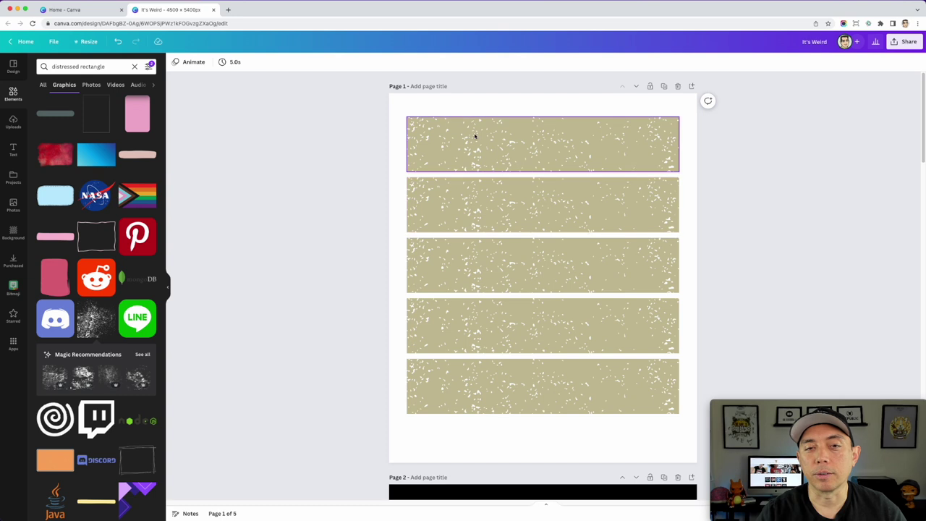
pyautogui.click(396, 102)
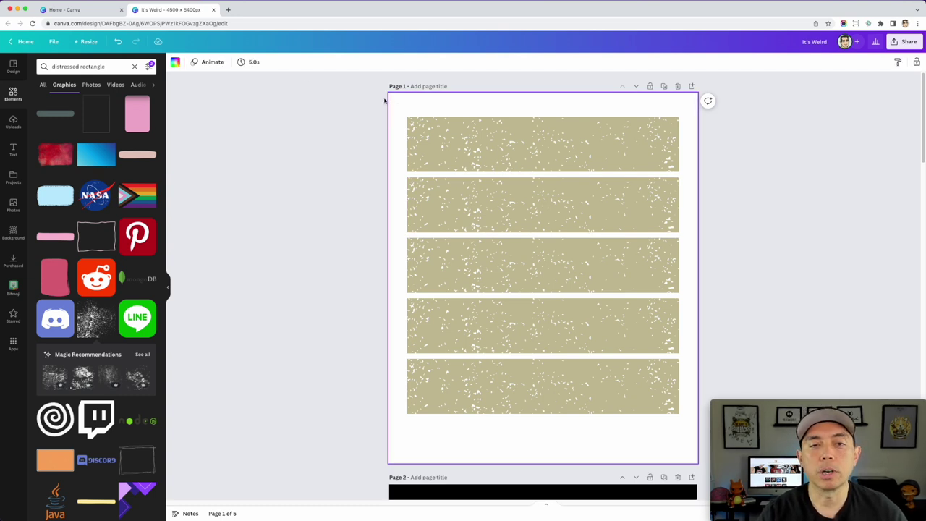
pyautogui.click(175, 62)
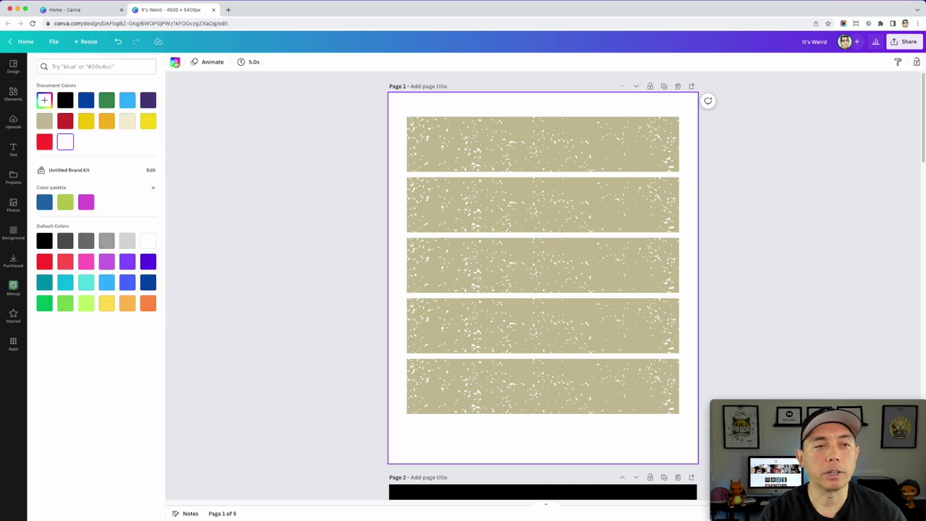
pyautogui.click(66, 100)
pyautogui.click(333, 138)
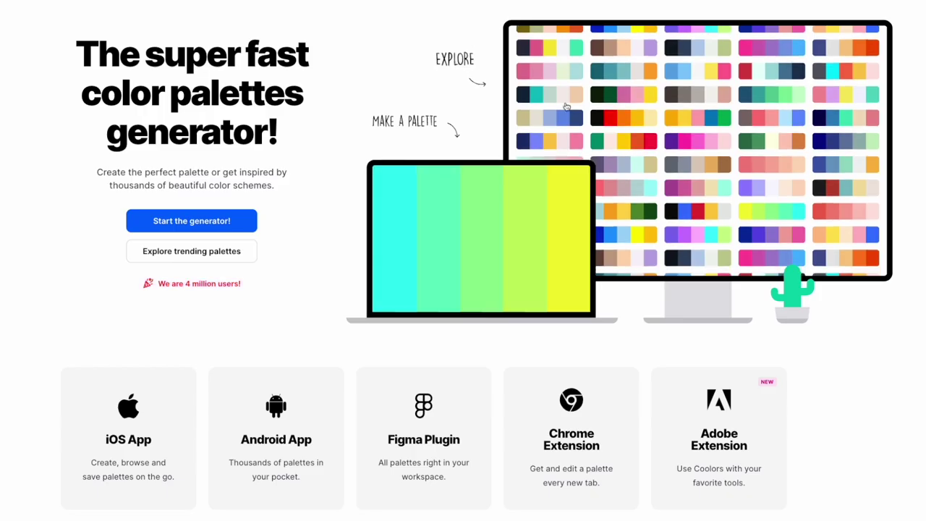
# Step: Switch to the Coolors site and browse its trending color palettes for strip color ideas
pyautogui.click(566, 106)
pyautogui.scroll(-3, 499, 380)
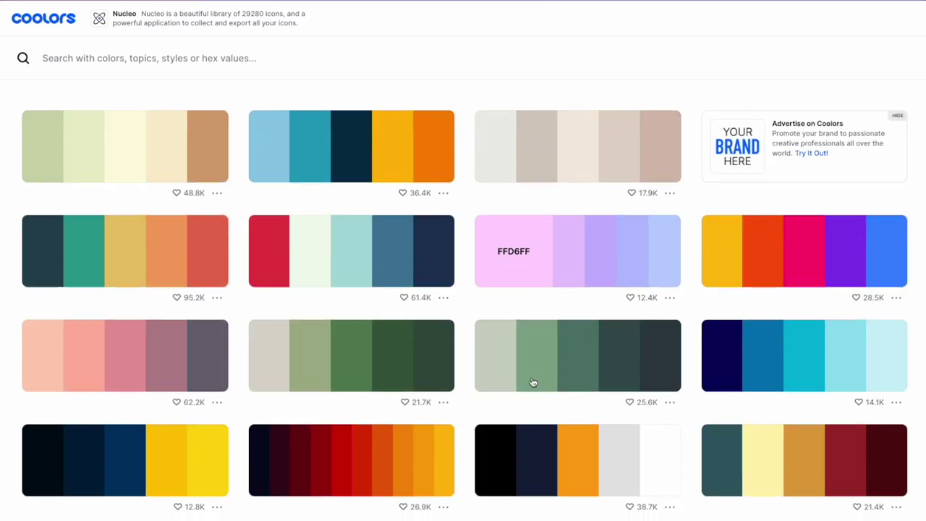
pyautogui.scroll(-4, 532, 383)
pyautogui.scroll(-10, 532, 382)
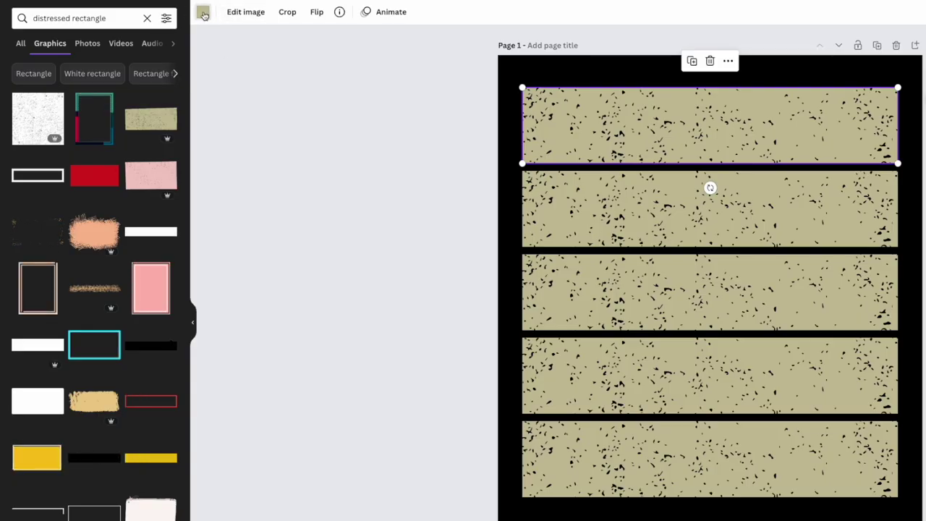
# Step: Recolor the first strip dark blue, the second coral red and the third light lime green
pyautogui.click(204, 13)
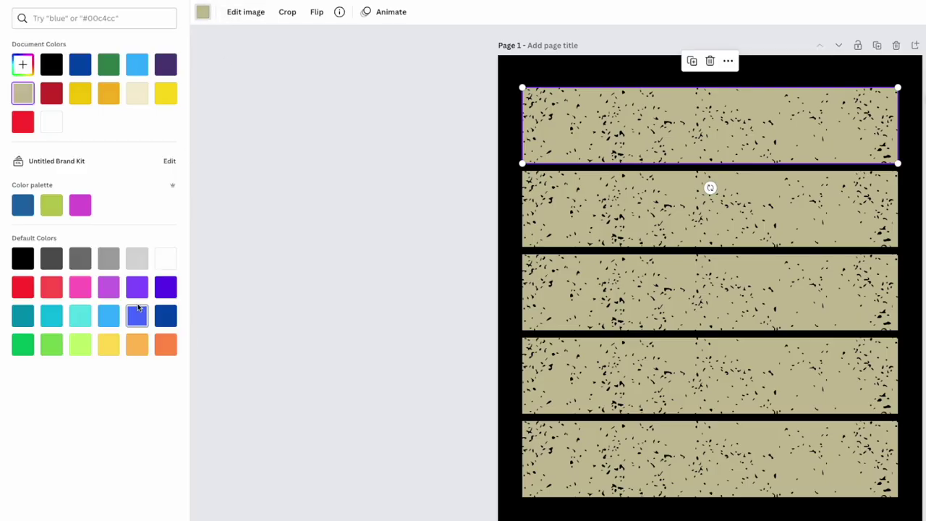
pyautogui.click(166, 288)
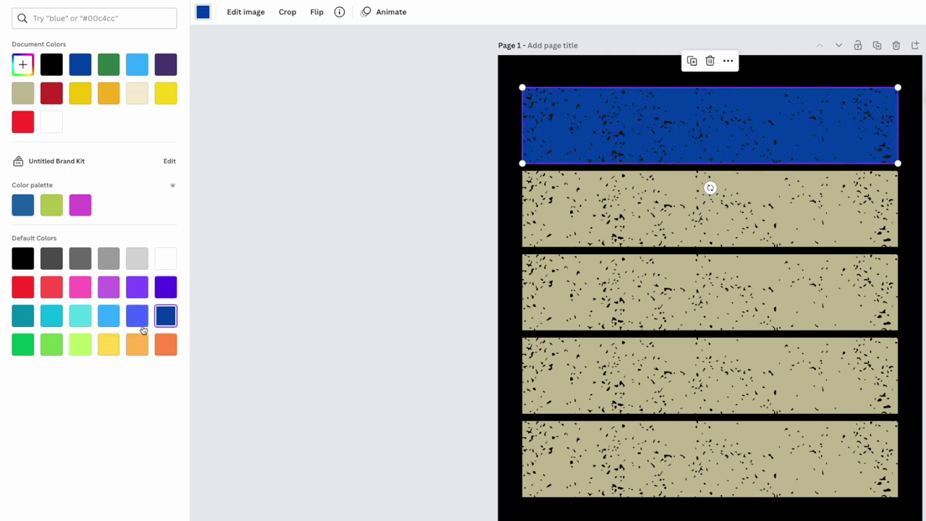
pyautogui.click(529, 232)
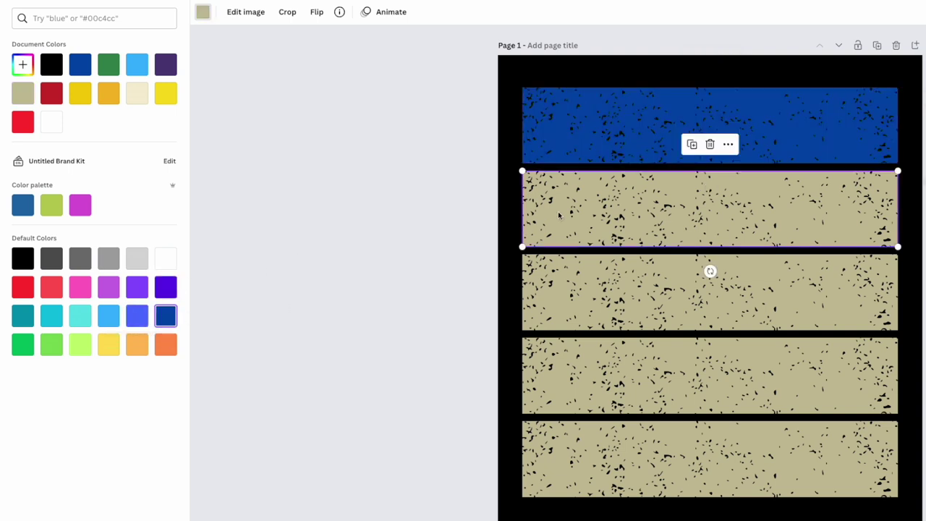
pyautogui.click(51, 288)
pyautogui.press('Tab')
pyautogui.click(78, 348)
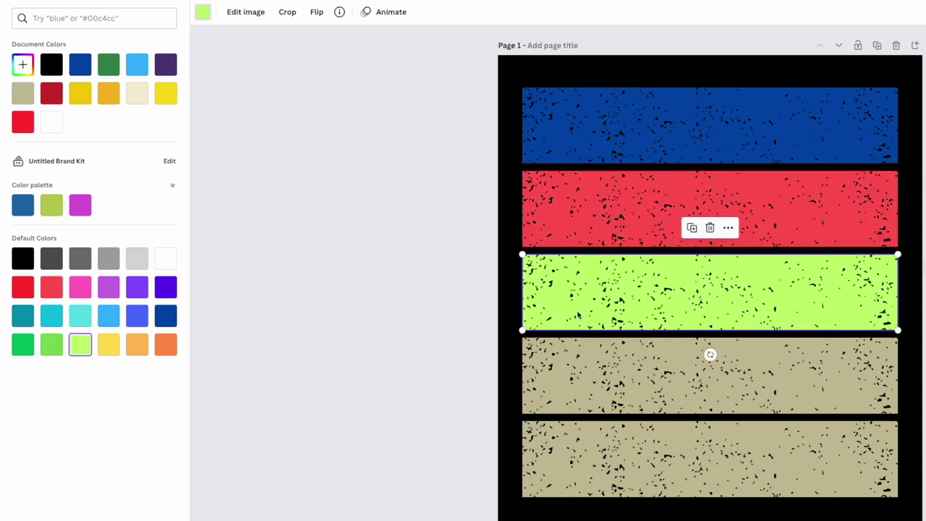
# Step: Recolor the fourth strip purple and the bottom strip green
pyautogui.press('Tab')
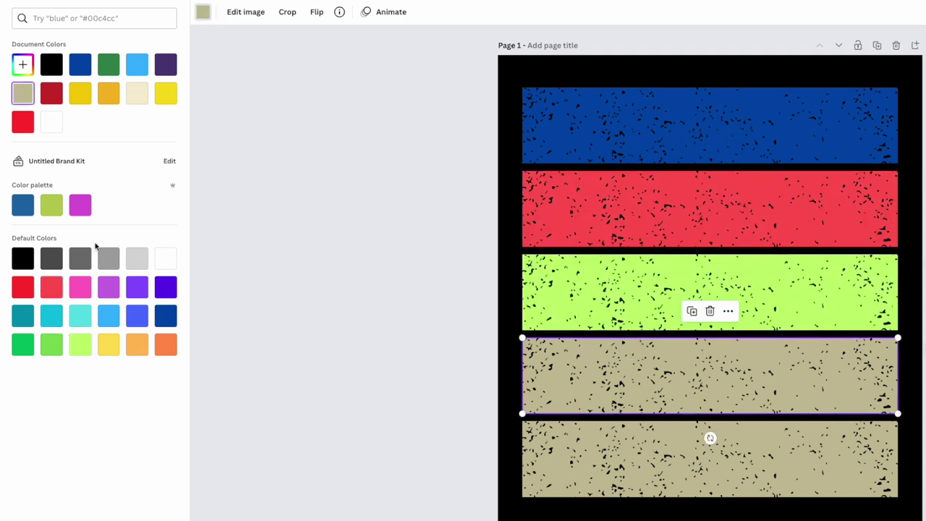
pyautogui.click(106, 288)
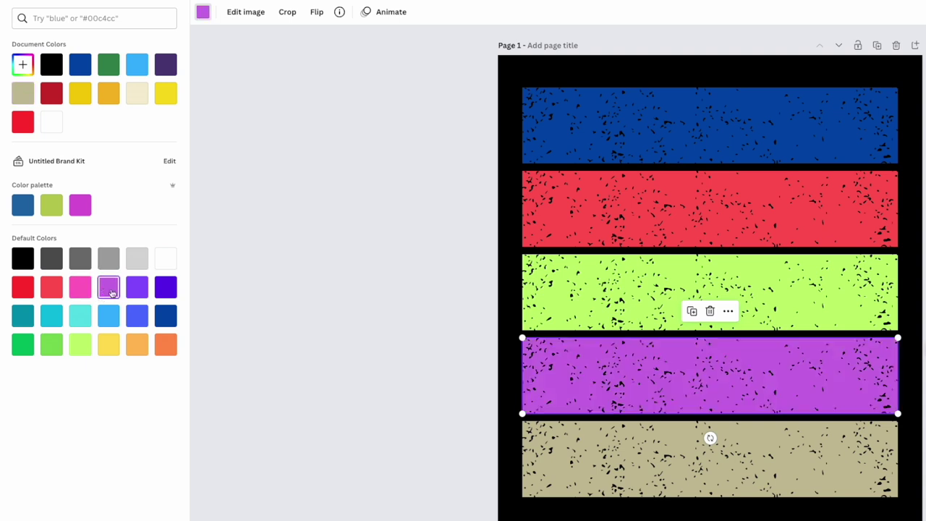
pyautogui.press('Tab')
pyautogui.click(24, 346)
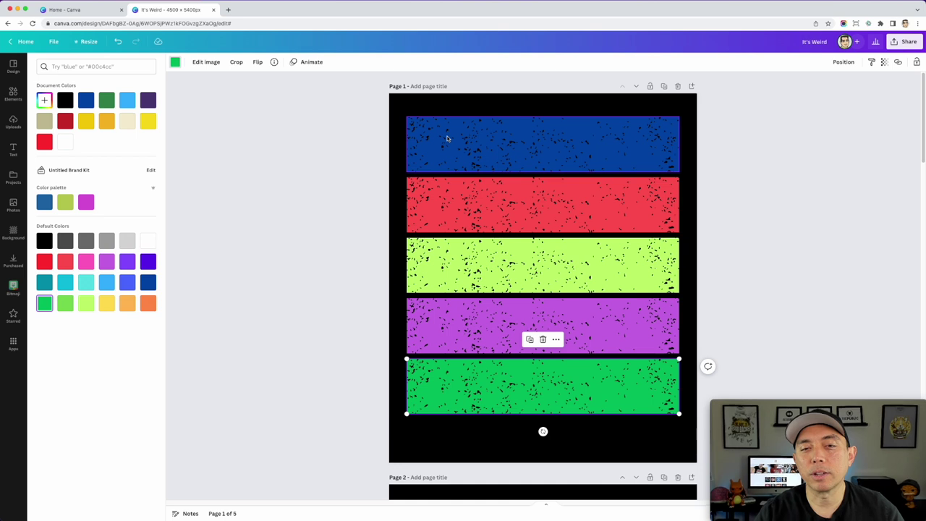
# Step: Try gray and violet on the top strip, and settle on turquoise as its color
pyautogui.click(448, 138)
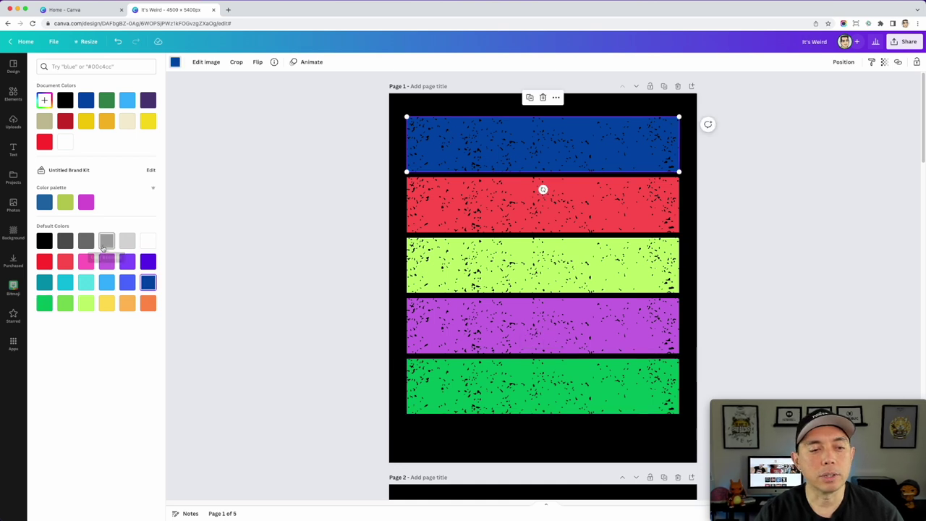
pyautogui.click(86, 244)
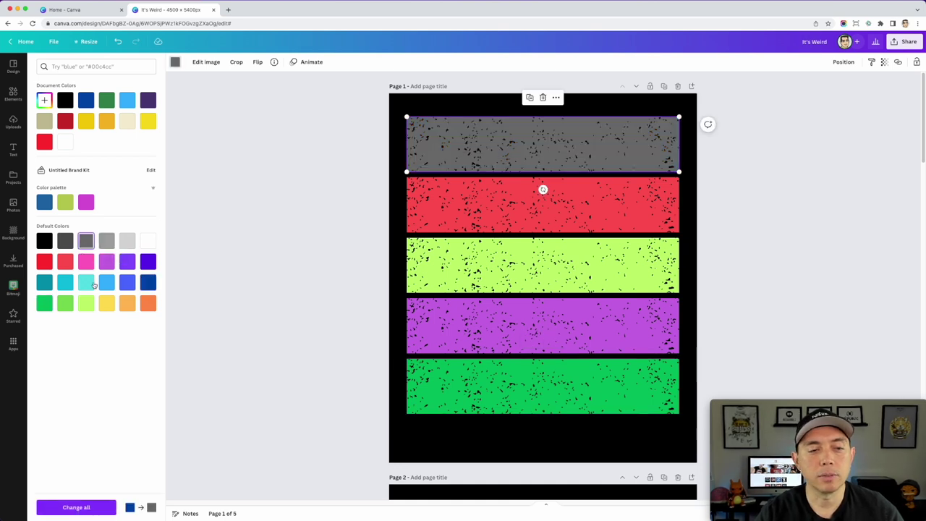
pyautogui.click(148, 262)
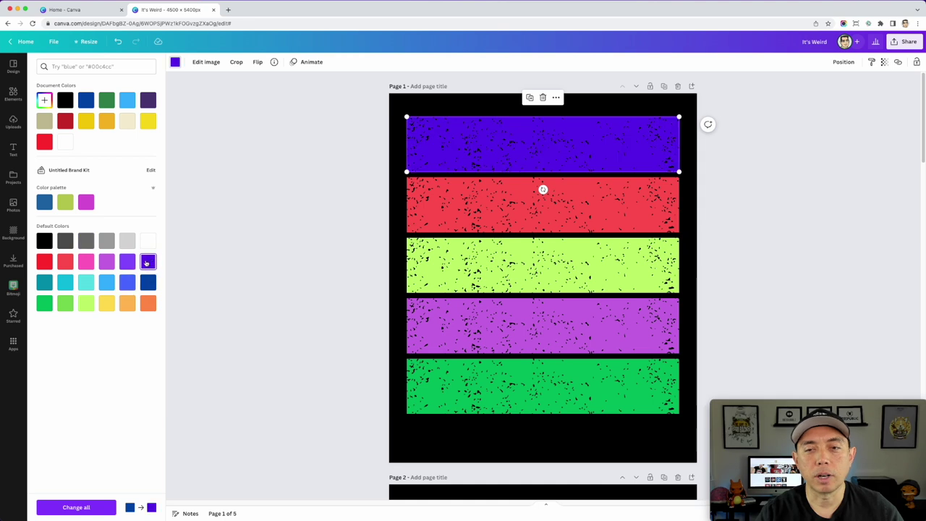
pyautogui.click(104, 284)
pyautogui.click(59, 285)
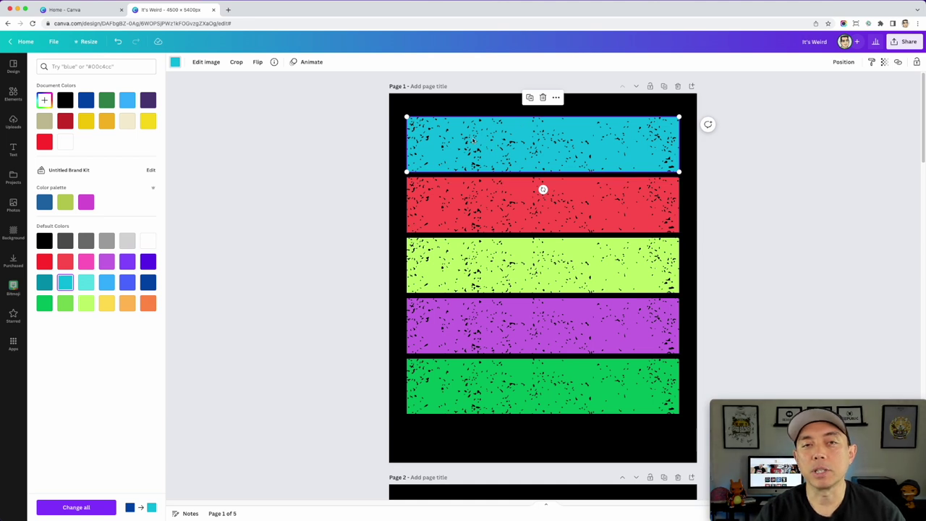
# Step: Add a text box, enlarge its placeholder text to about size 225 and place it on the turquoise strip
pyautogui.press('t')
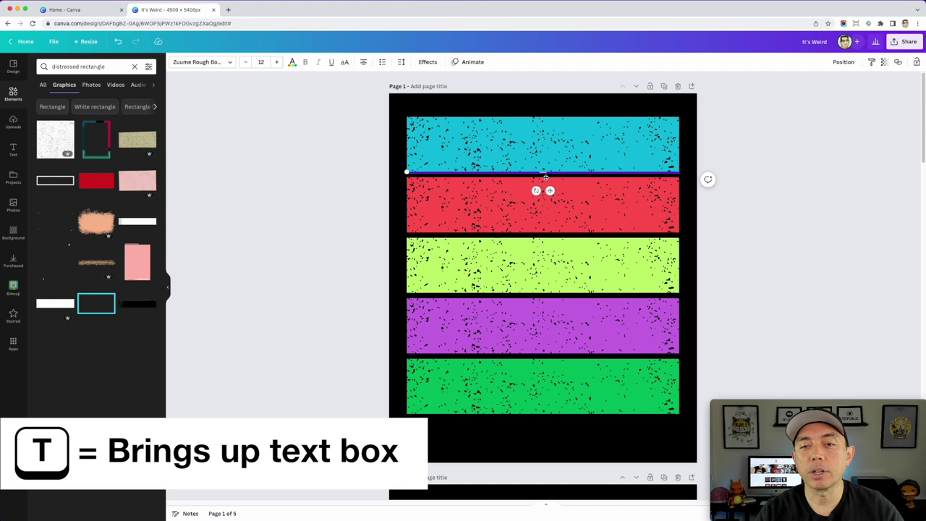
pyautogui.moveTo(543, 280); pyautogui.dragTo(754, 340)
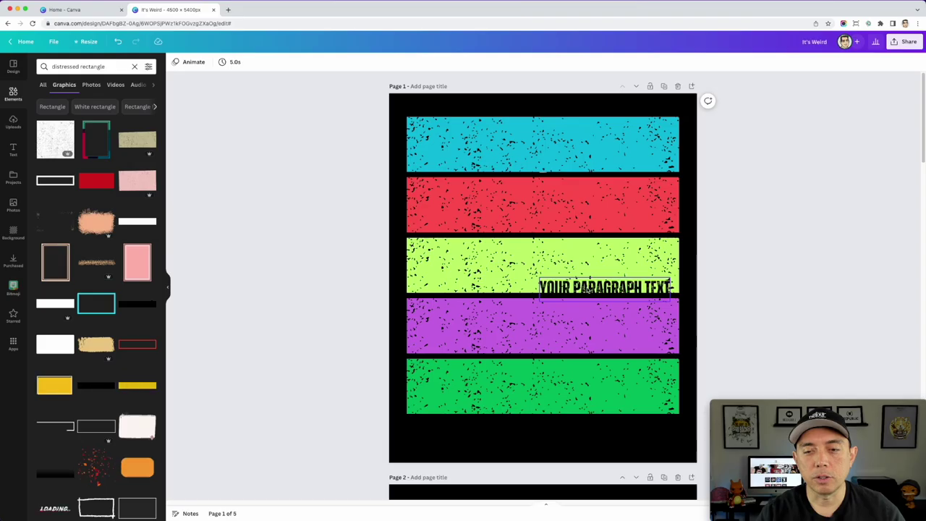
pyautogui.moveTo(624, 309); pyautogui.dragTo(382, 29)
pyautogui.moveTo(470, 134); pyautogui.dragTo(469, 134)
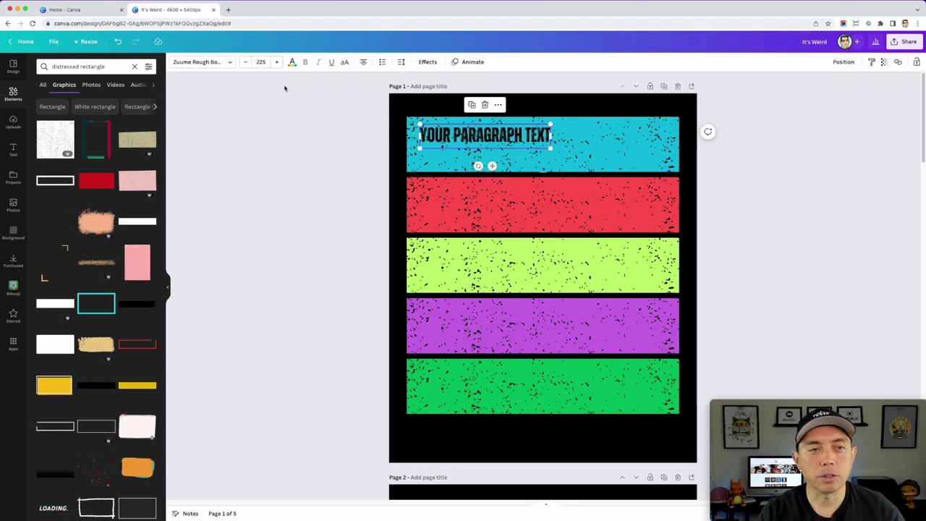
# Step: Enlarge the placeholder text to about size 443 to span the turquoise strip, and copy it onto the red strip
pyautogui.click(352, 56)
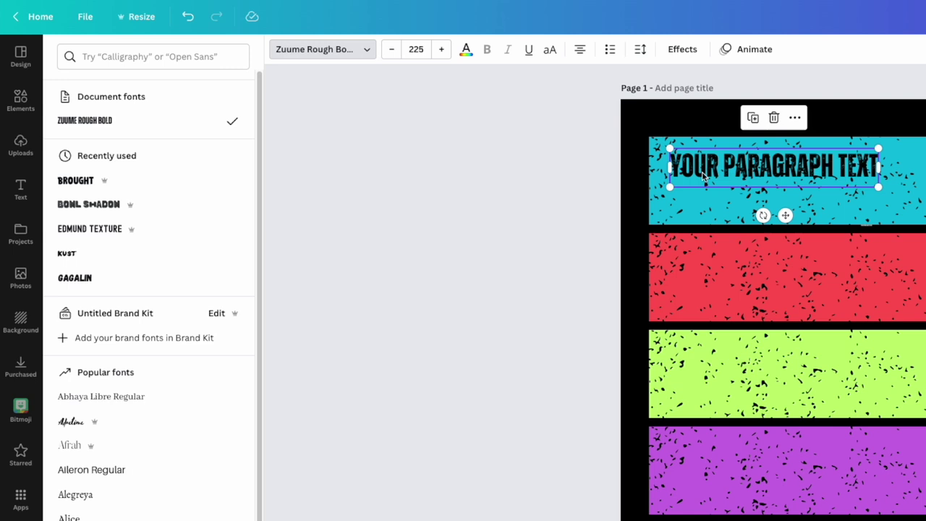
pyautogui.moveTo(878, 186); pyautogui.dragTo(925, 225)
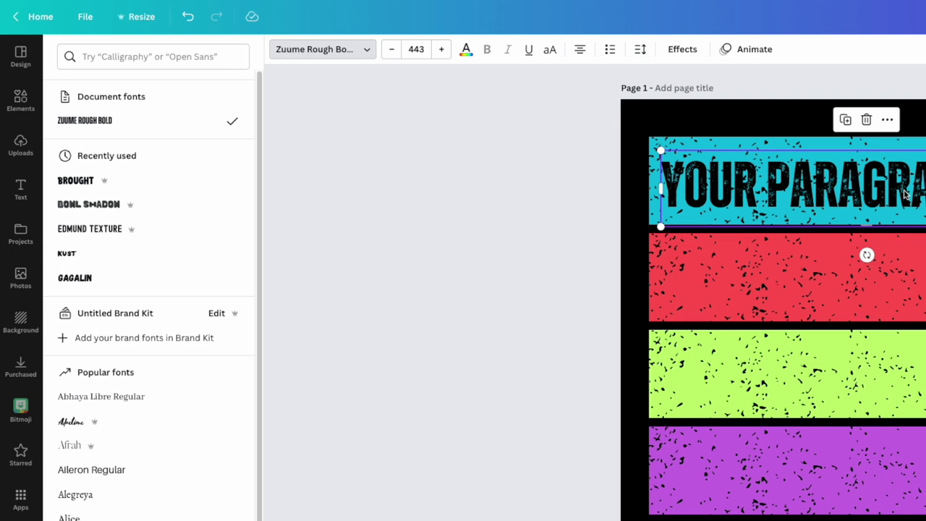
pyautogui.moveTo(905, 194); pyautogui.dragTo(905, 281)
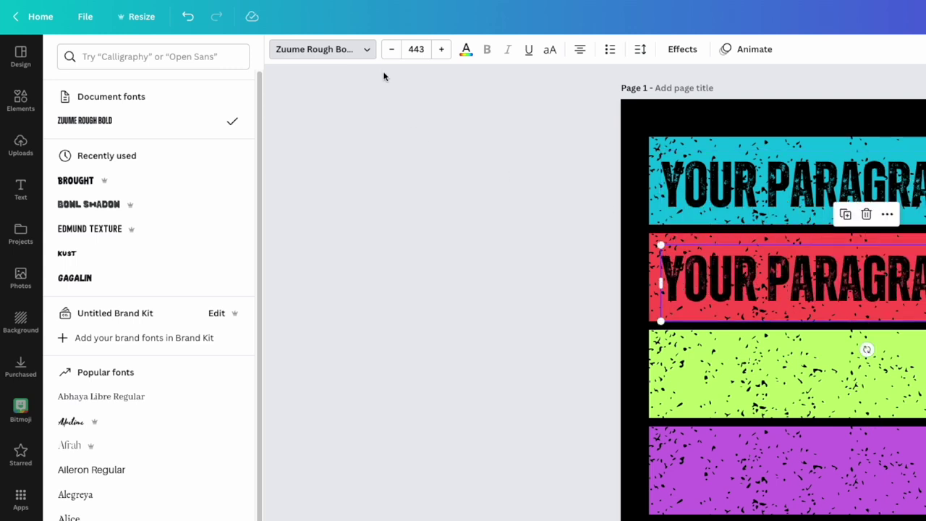
# Step: Search the fonts for "rough" and apply Zing Rust Base Rough to the text on the red strip
pyautogui.click(110, 56)
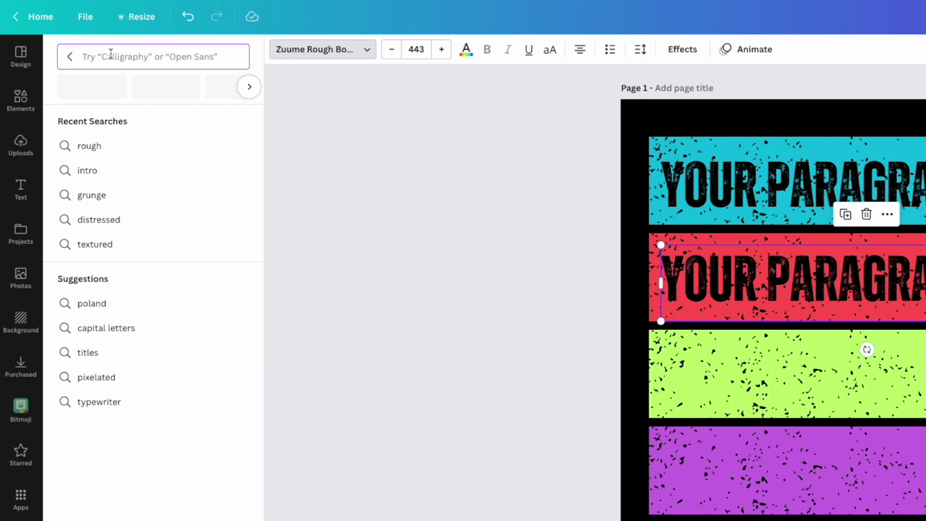
pyautogui.write('rough')
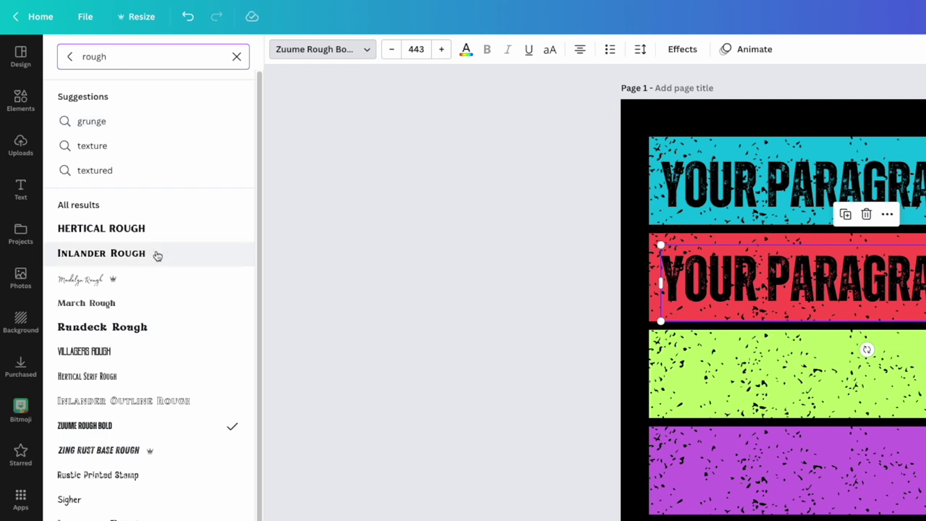
pyautogui.scroll(-1, 141, 315)
pyautogui.scroll(-1, 141, 313)
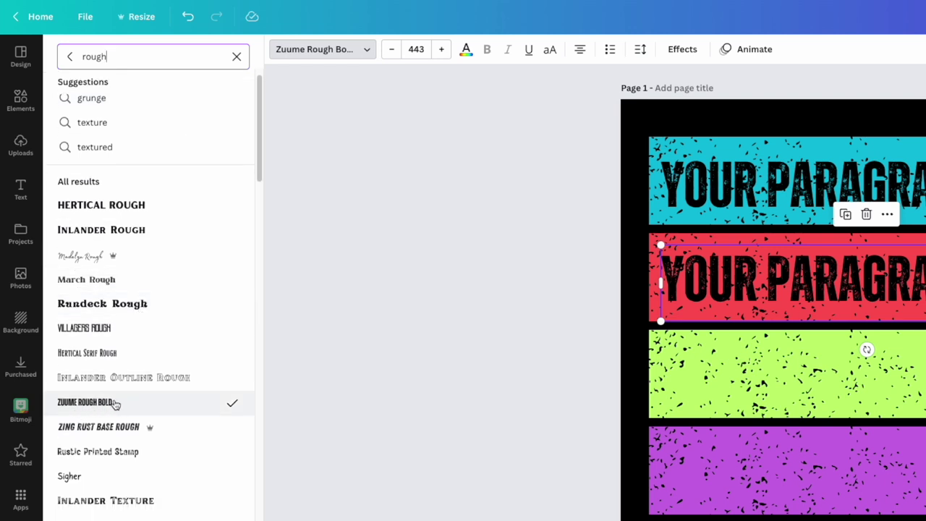
pyautogui.scroll(-2, 150, 404)
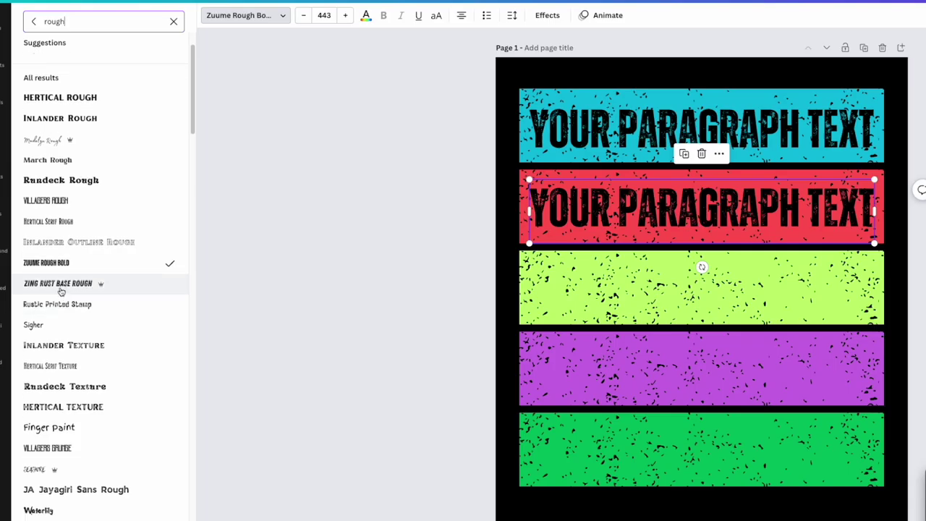
pyautogui.click(63, 286)
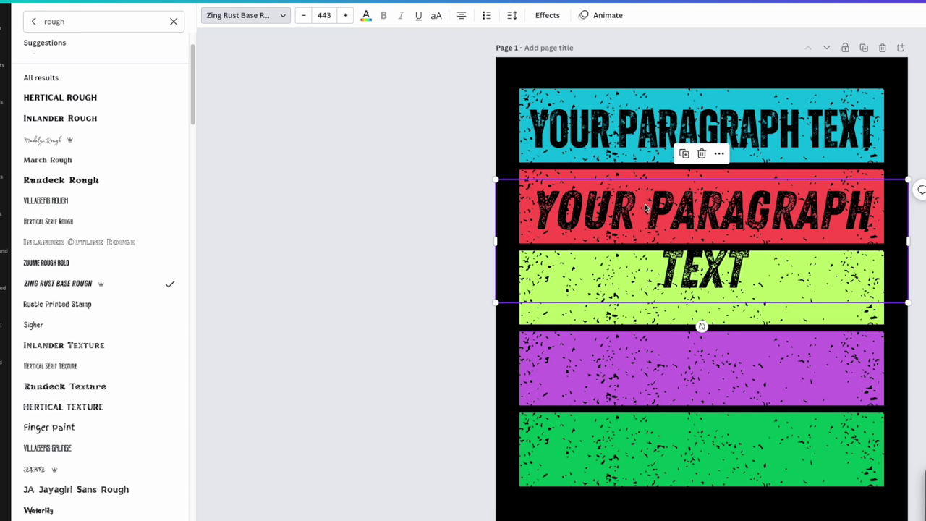
# Step: Try the fonts JA Jayagiri Sans Rough, Intro Rust G Base2Line and Gennaro Rough on the red strip's text, and shift the text right
pyautogui.scroll(-2, 99, 308)
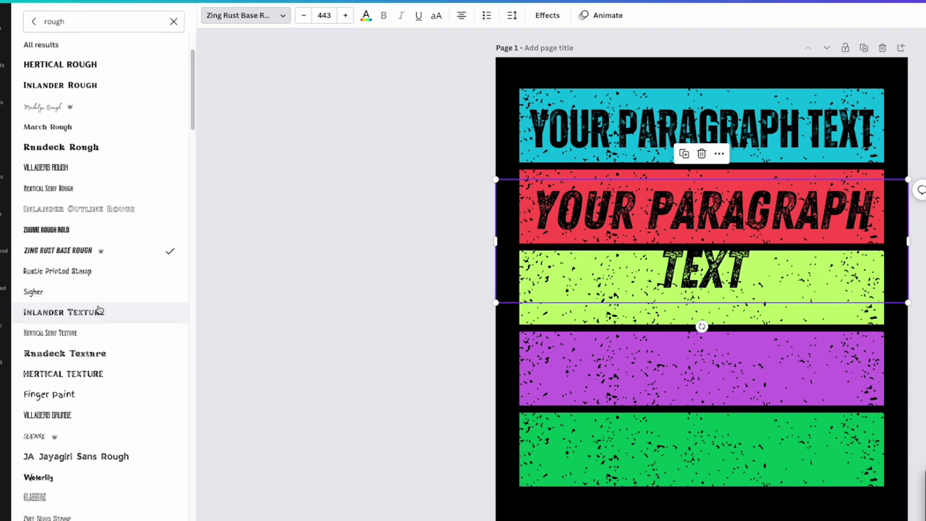
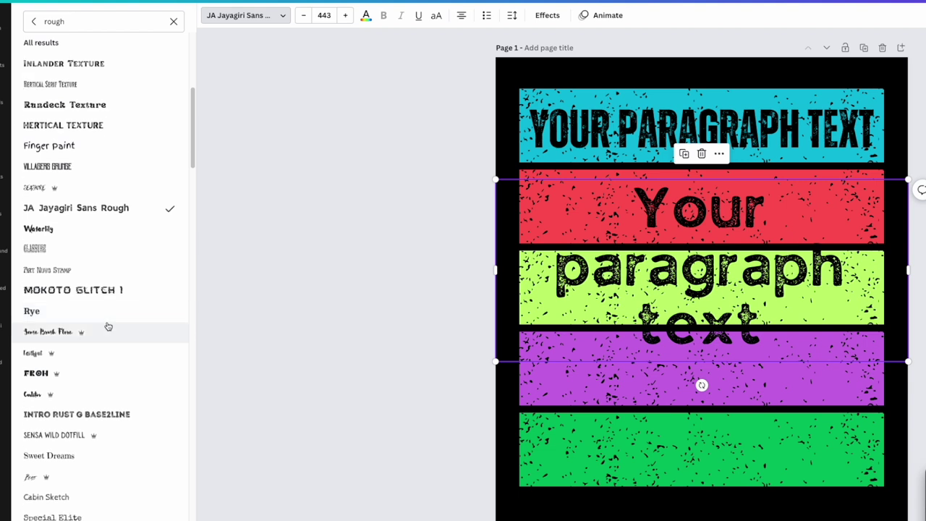
pyautogui.click(70, 309)
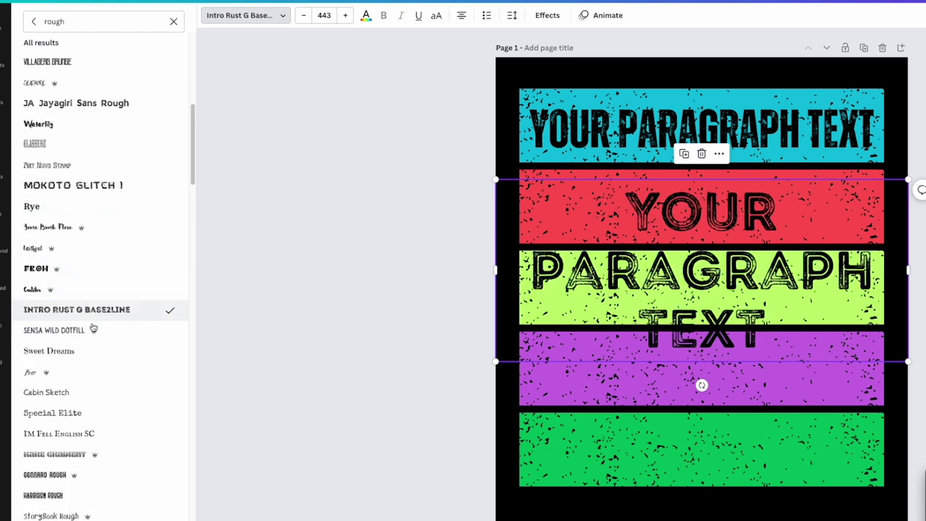
pyautogui.scroll(-5, 91, 331)
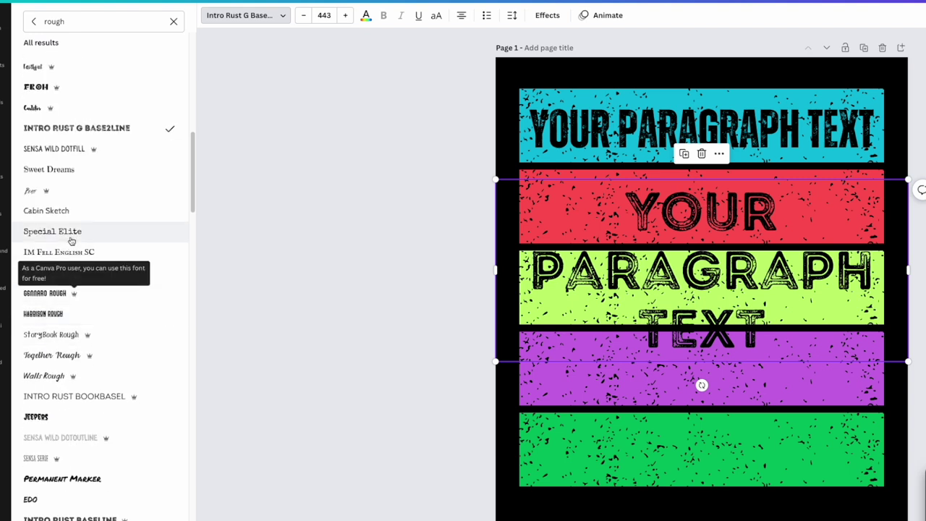
pyautogui.click(45, 296)
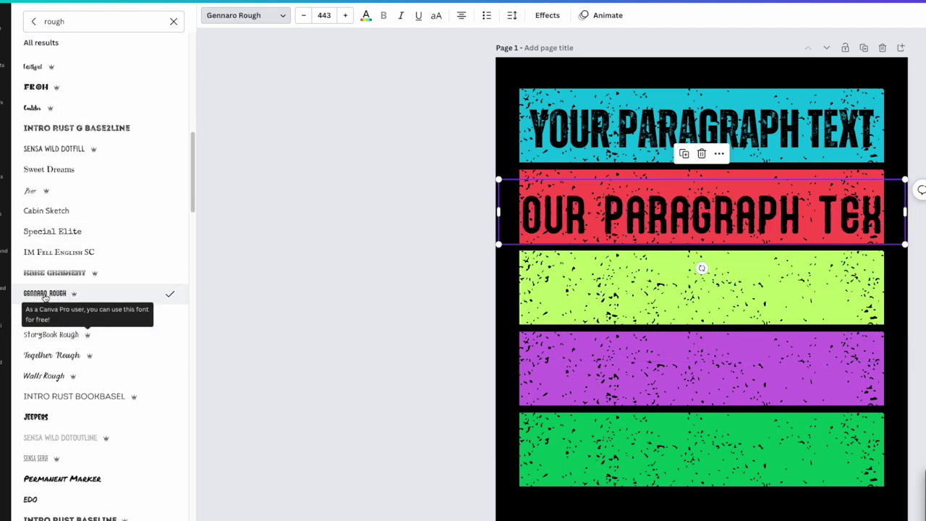
pyautogui.moveTo(606, 206); pyautogui.dragTo(634, 203)
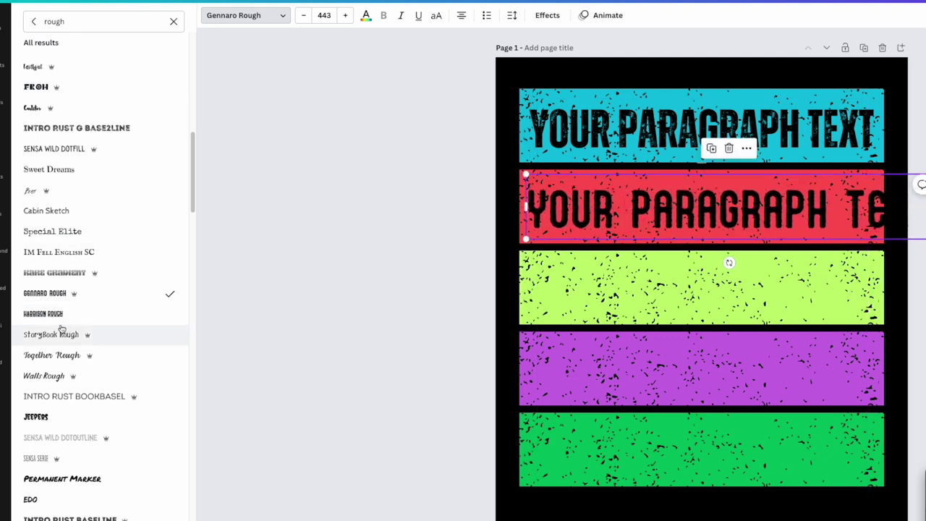
# Step: Try the Intro Rust Baseline variants and Lava Pro Rough on the red strip's text, and move the text back over the strip
pyautogui.scroll(-5, 62, 336)
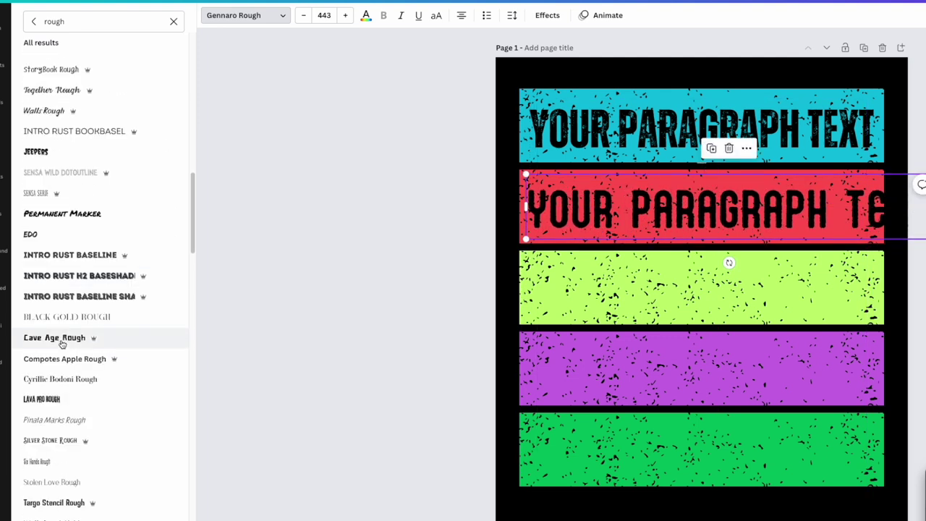
pyautogui.click(48, 257)
pyautogui.click(58, 279)
pyautogui.click(56, 299)
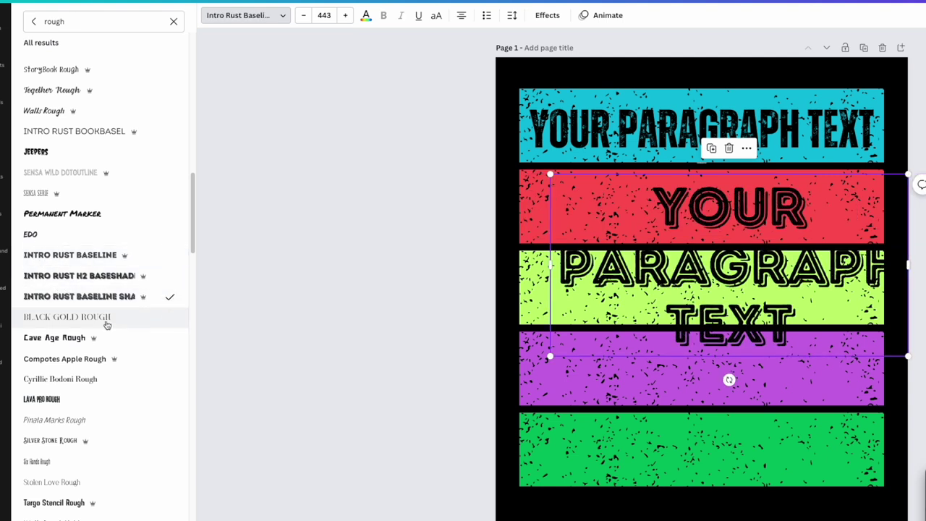
pyautogui.scroll(-2, 86, 333)
pyautogui.click(47, 290)
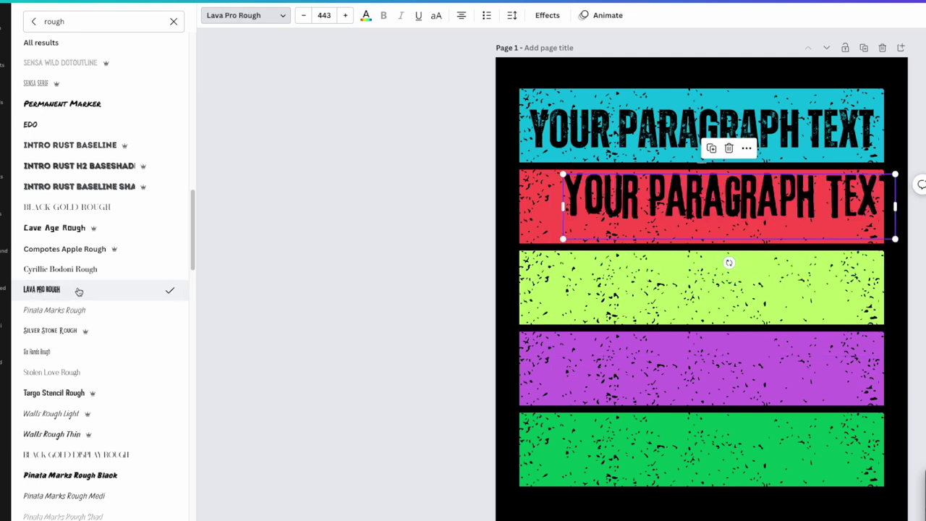
pyautogui.moveTo(736, 200); pyautogui.dragTo(698, 208)
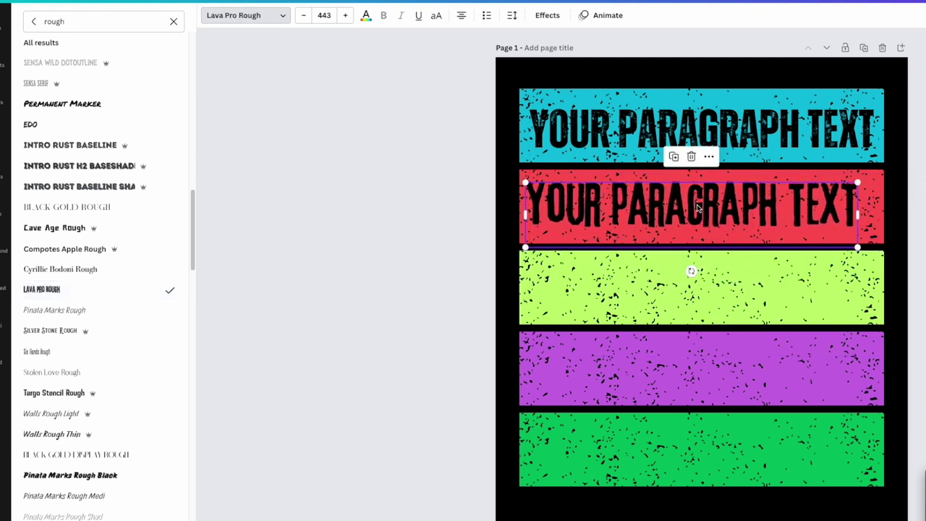
# Step: Try Rubik Beastly, Kooperativ Scratched, Thicker Destroy and Lava Pro Grunge as fonts for the red strip's text
pyautogui.scroll(-5, 90, 391)
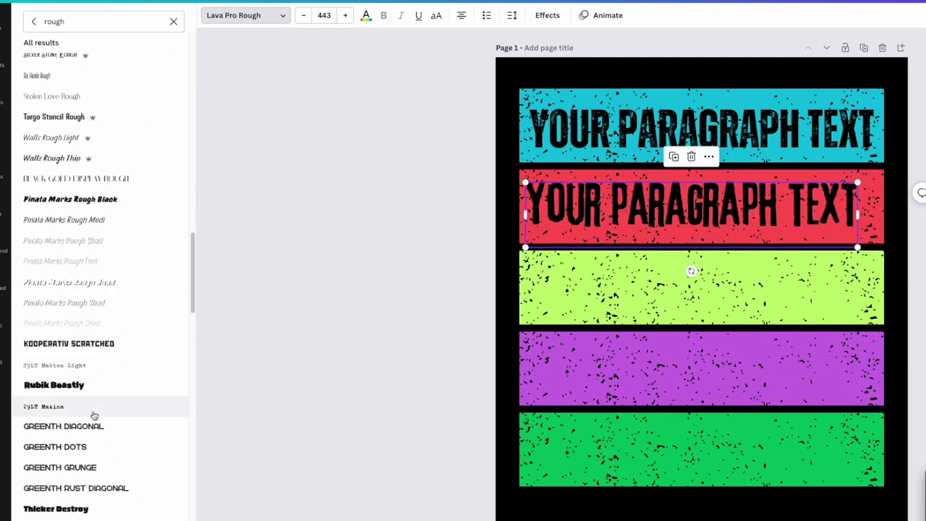
pyautogui.click(52, 386)
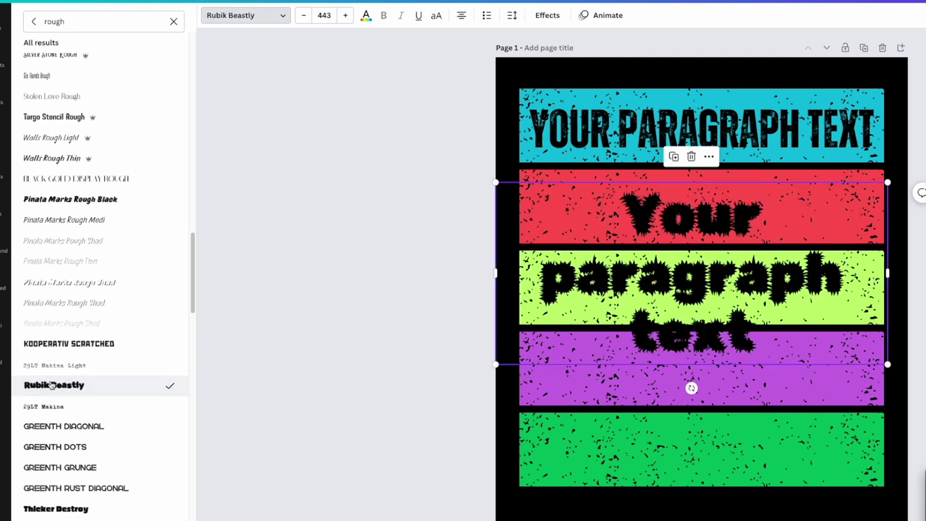
pyautogui.click(76, 341)
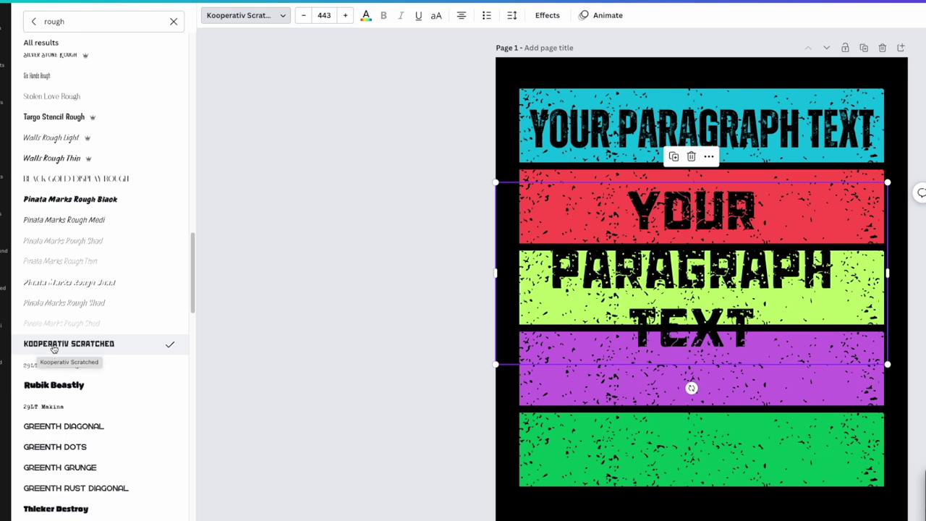
pyautogui.scroll(-5, 53, 349)
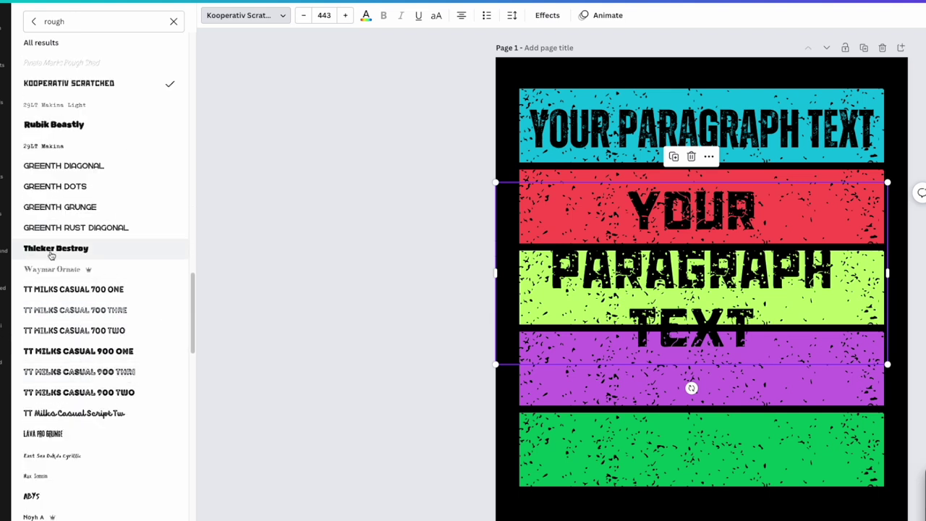
pyautogui.click(51, 250)
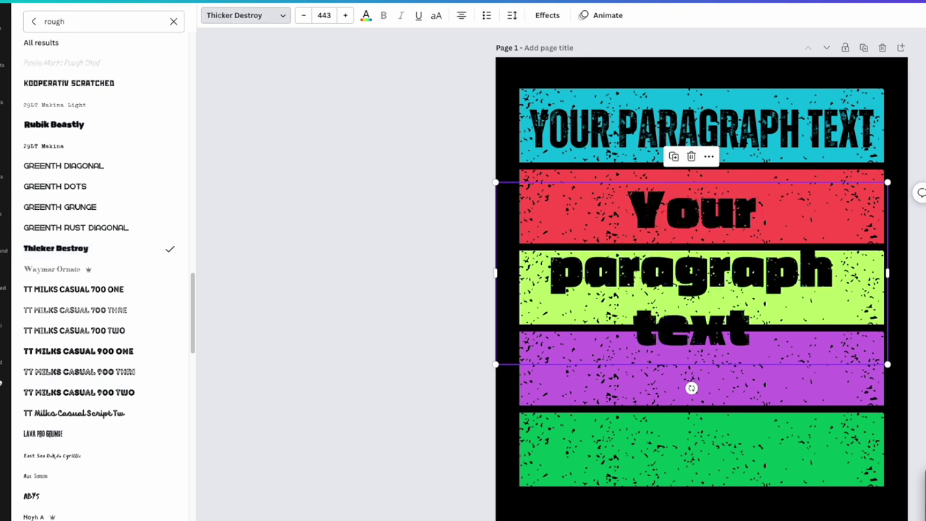
pyautogui.scroll(-3, 76, 409)
pyautogui.click(43, 309)
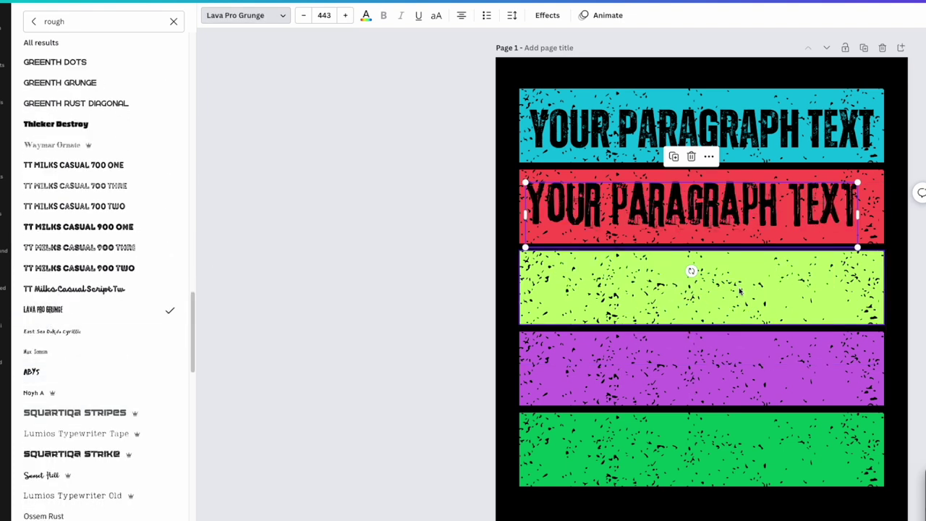
# Step: Delete the red strip's text and copy the turquoise strip's Zuume Rough Bold text onto the four strips below it
pyautogui.click(636, 136)
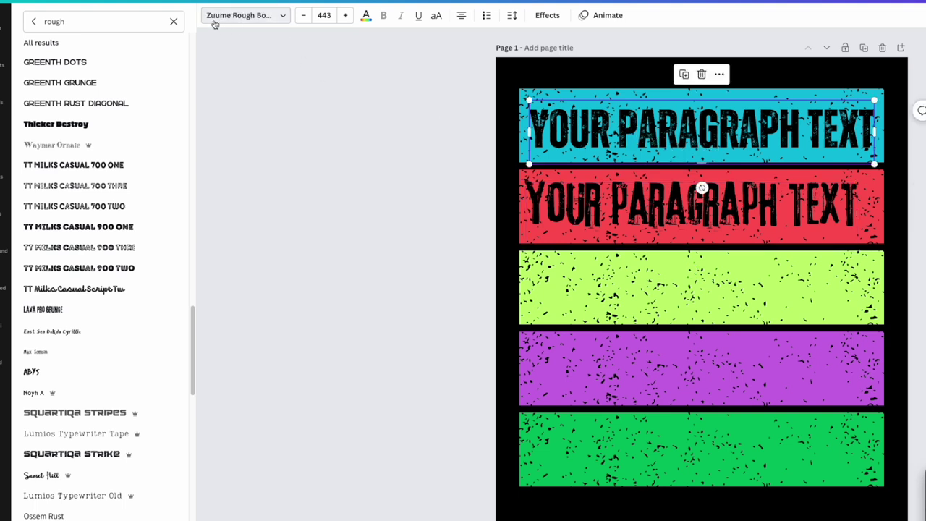
pyautogui.click(652, 206)
pyautogui.press('Escape')
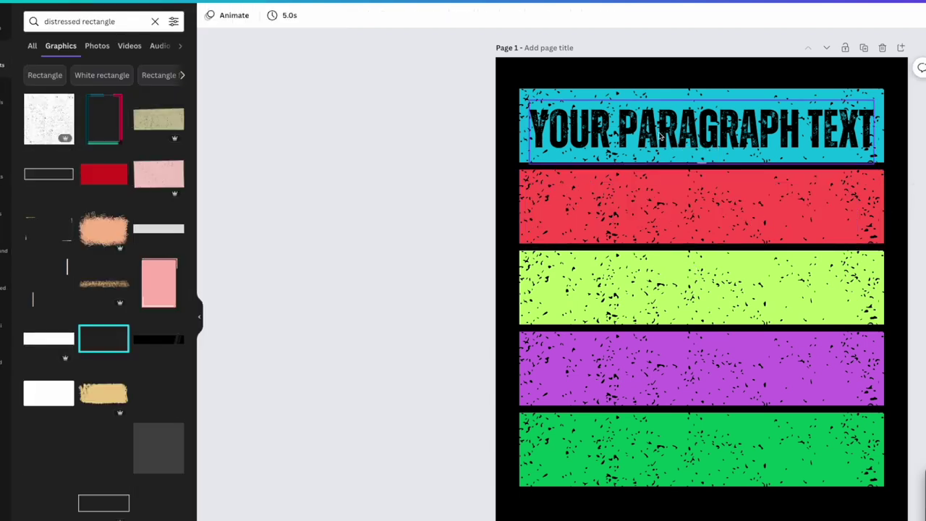
pyautogui.click(658, 124)
pyautogui.moveTo(658, 124); pyautogui.dragTo(672, 440)
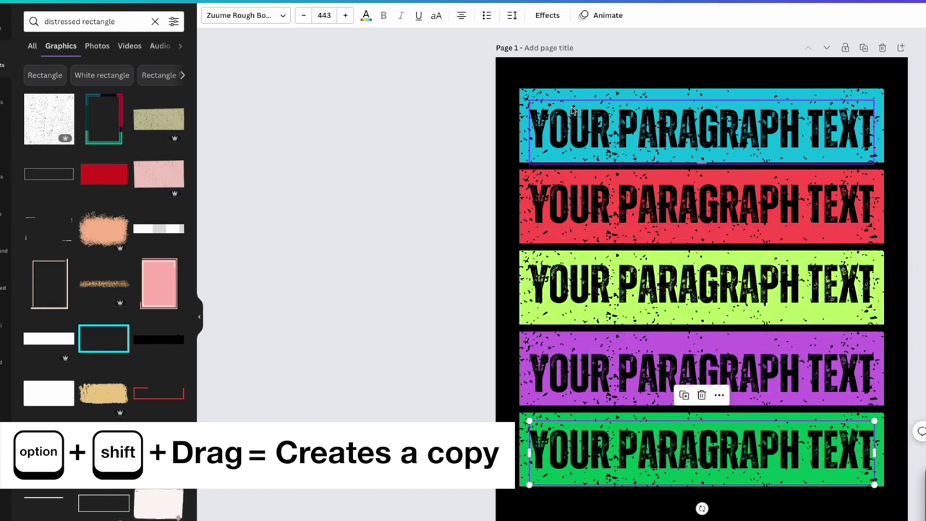
# Step: Examine the example strip designs on pages 2 and 3, including the "IT'S WEIRD" text and the text colors on each strip
pyautogui.click(597, 113)
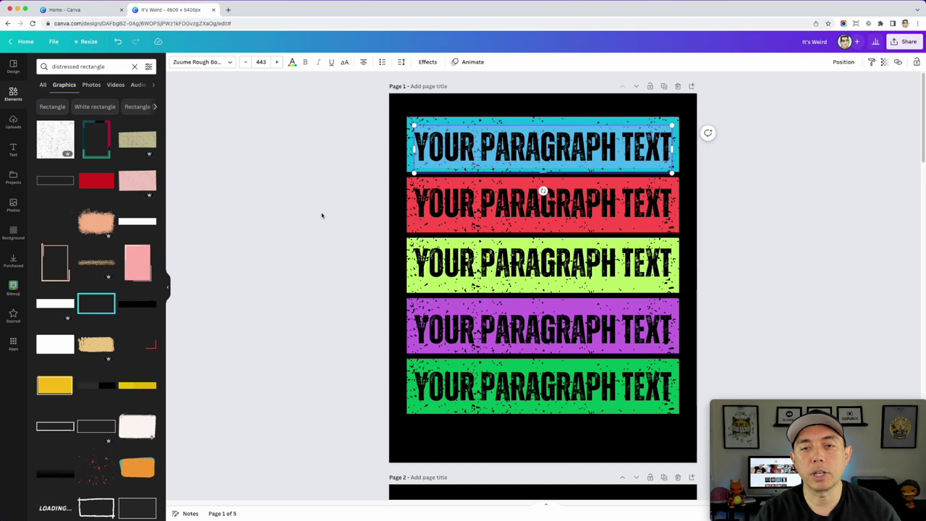
pyautogui.scroll(-6, 323, 215)
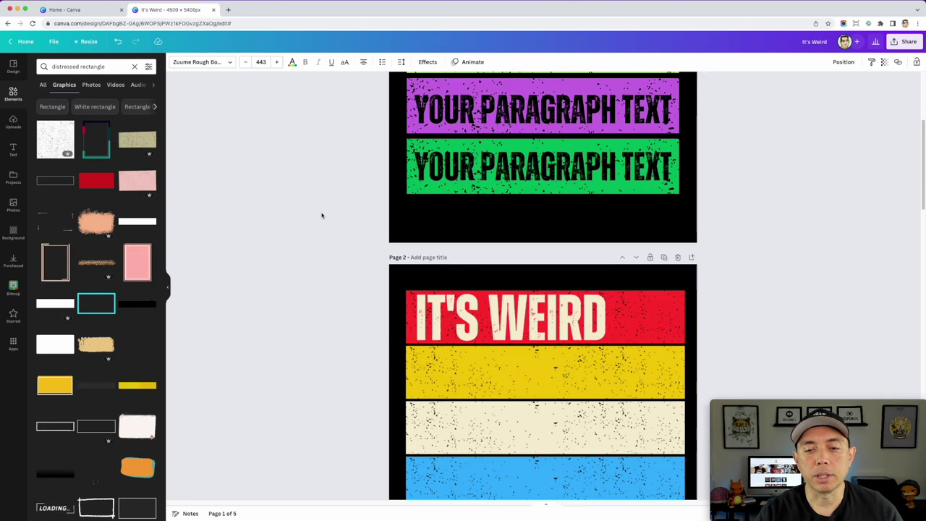
pyautogui.scroll(-4, 322, 215)
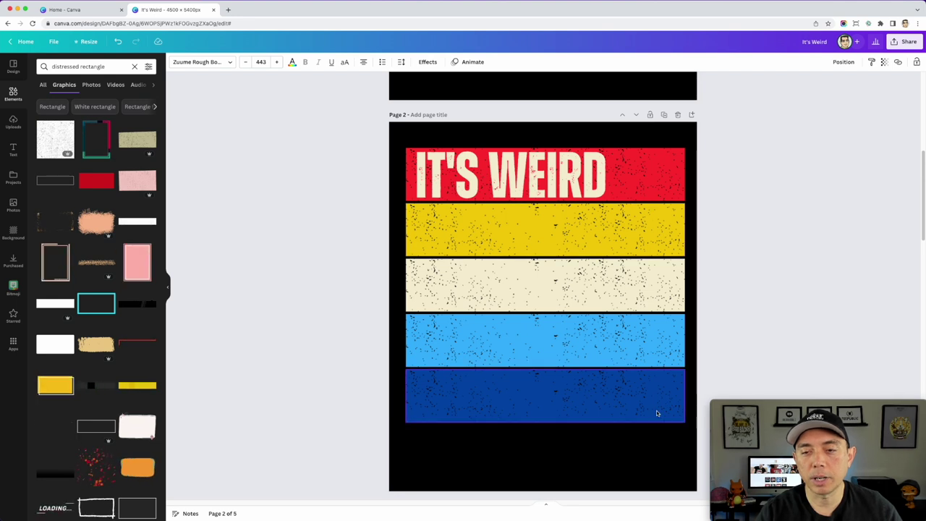
pyautogui.click(511, 175)
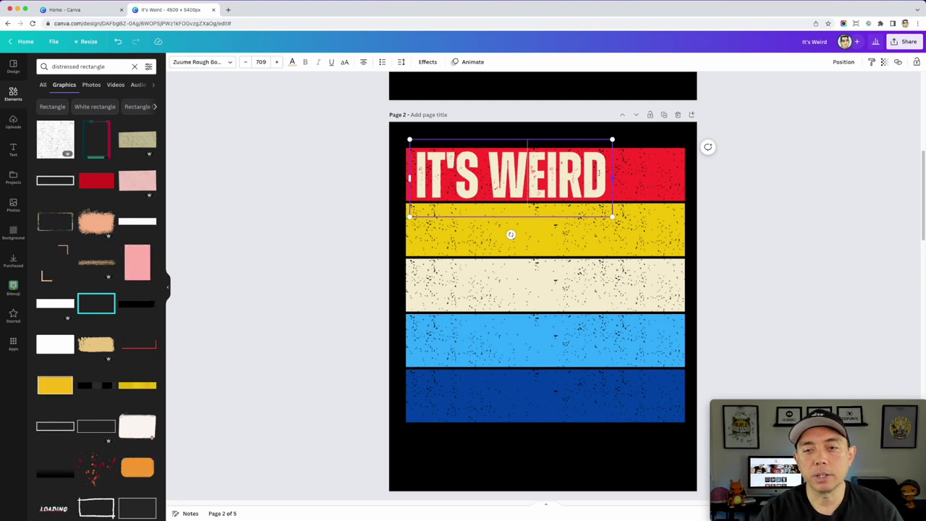
pyautogui.click(348, 155)
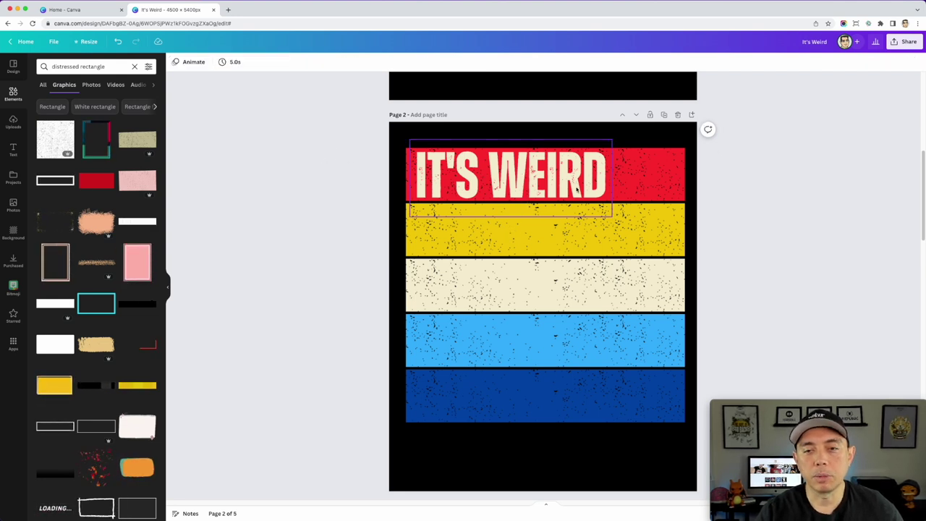
pyautogui.scroll(-5, 577, 190)
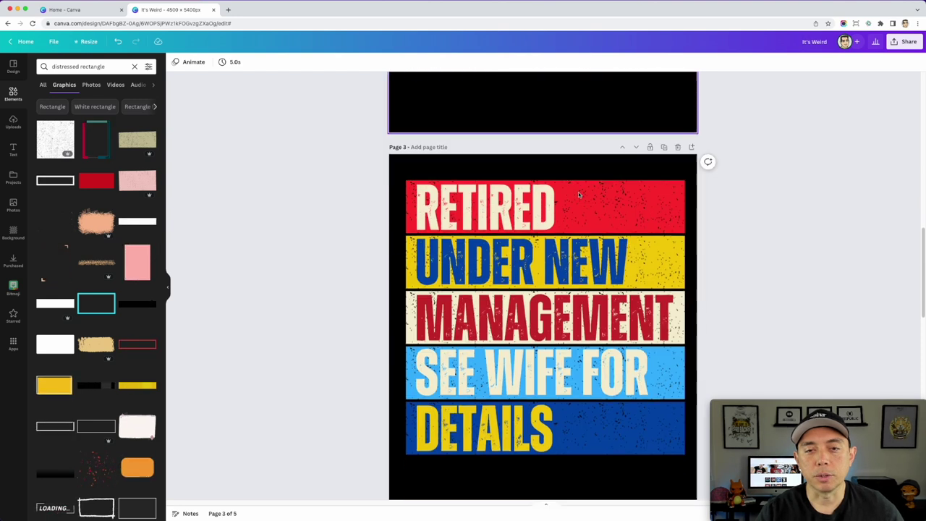
pyautogui.scroll(-2, 579, 194)
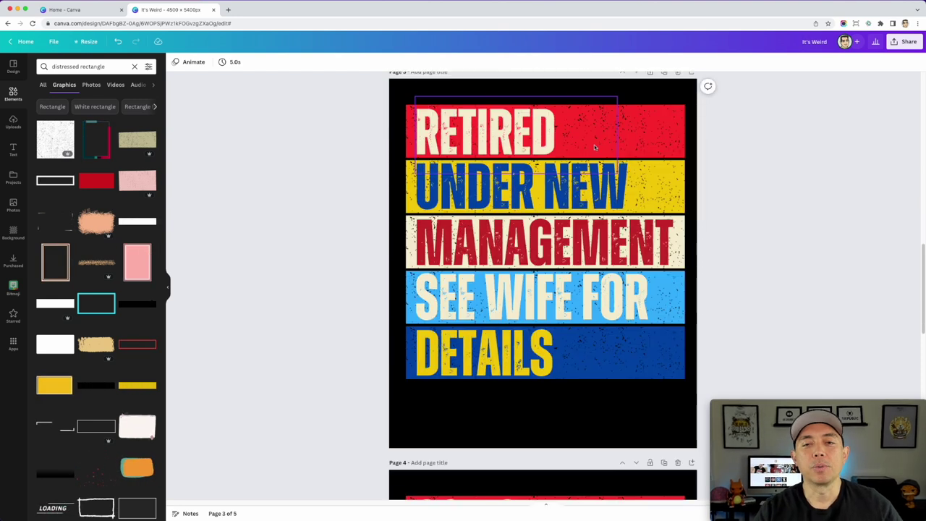